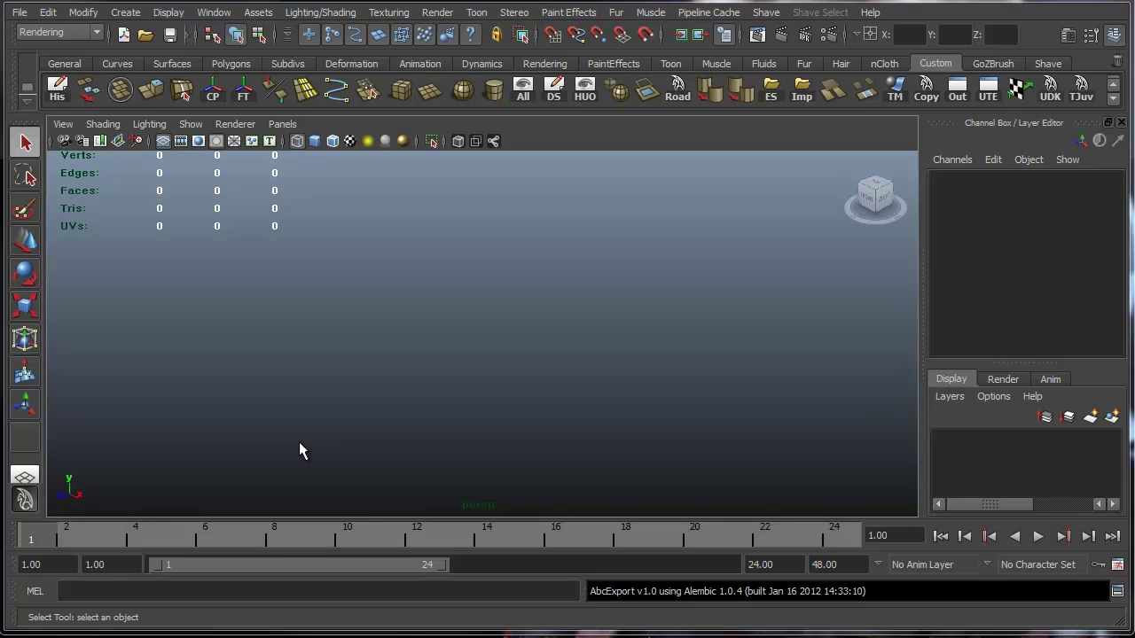
Create polygon cube pCube1 at the origin and view it with smooth shading (5)
left_click(402, 90)
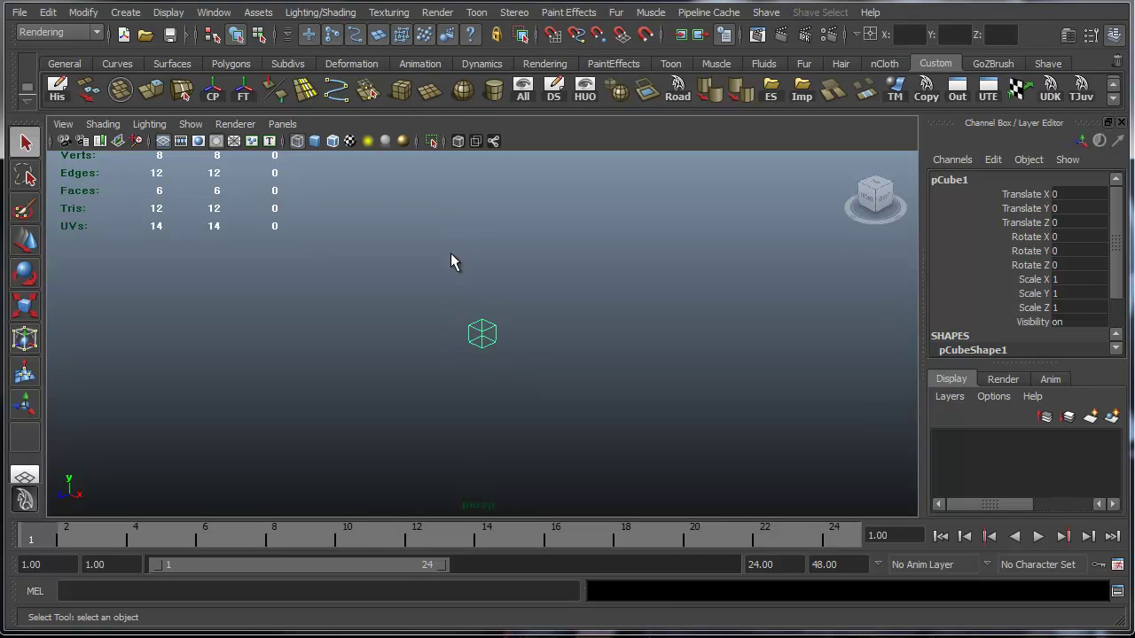
key("5")
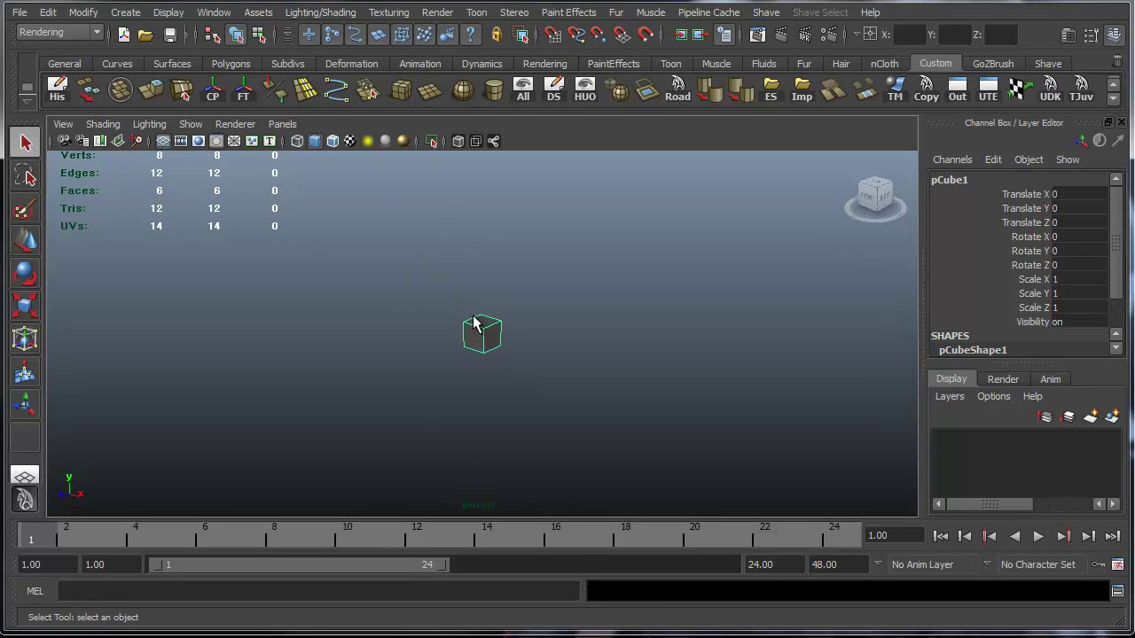
scroll(496, 328, "up", 5)
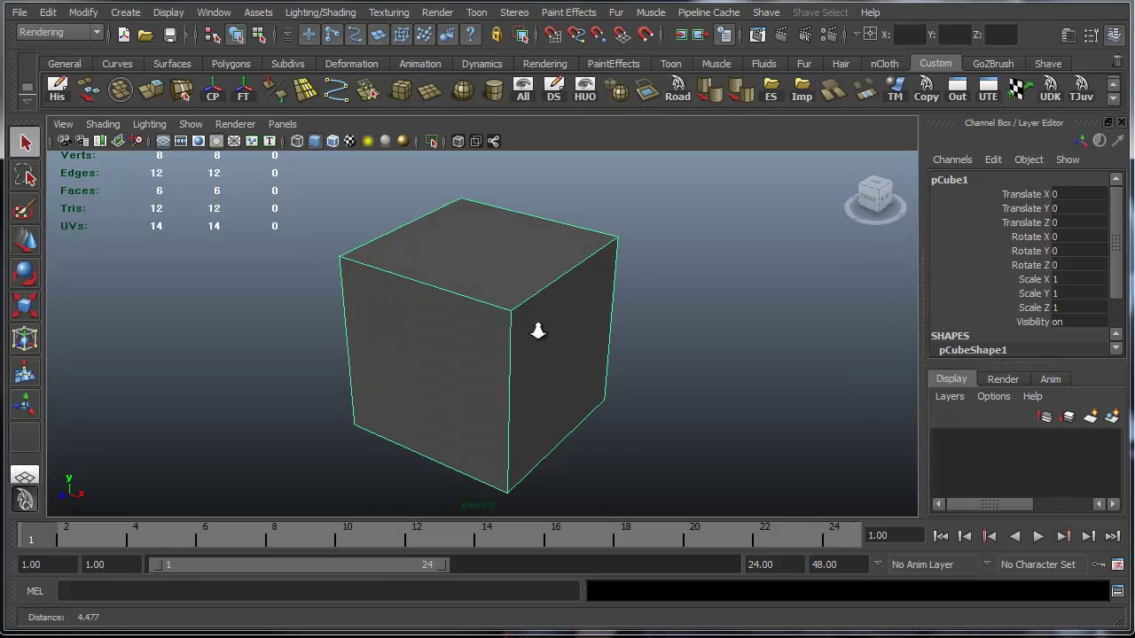
left_click_drag(520, 318, 515, 311, "alt")
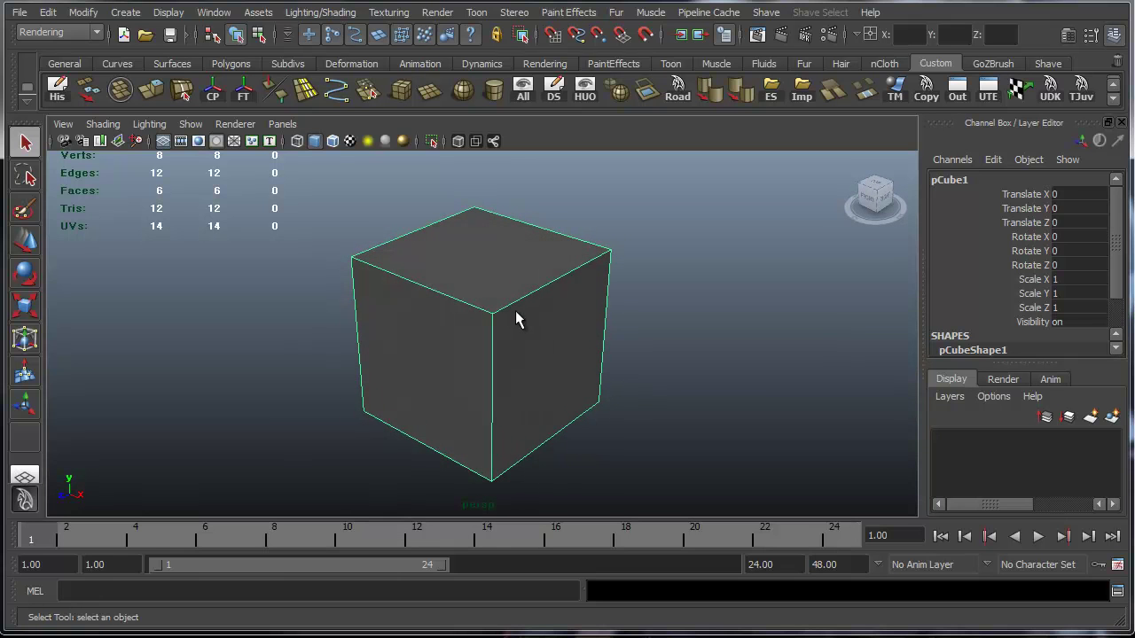
right_click(517, 264, "shift")
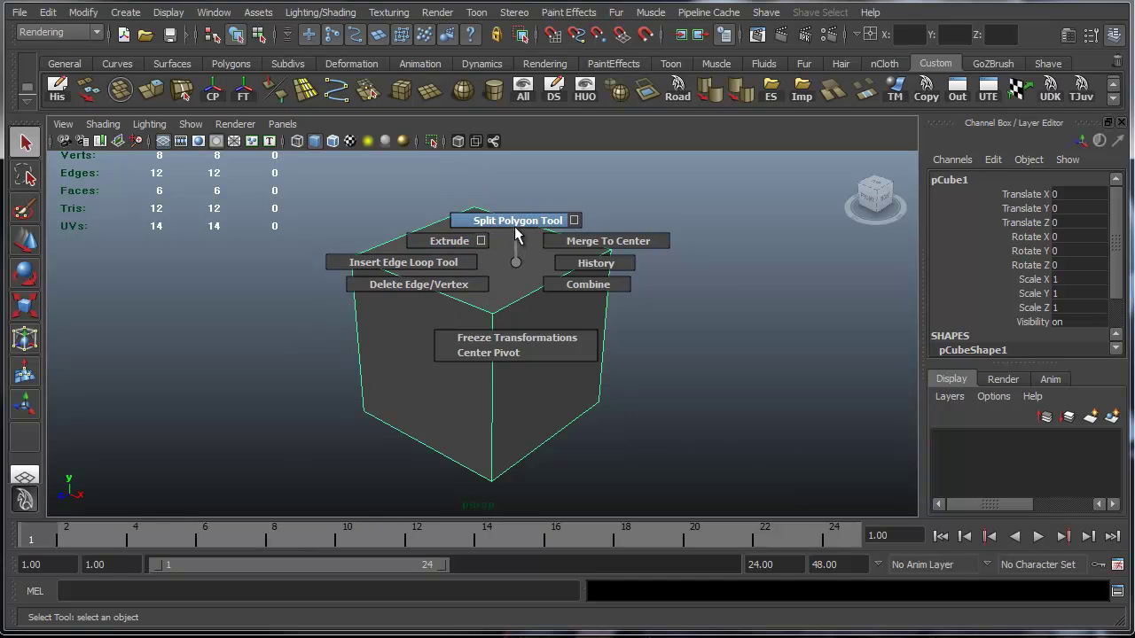
mouse_move(552, 235)
left_mouse_down("alt")
mouse_move(545, 323)
mouse_move(711, 308)
mouse_move(526, 294)
mouse_move(547, 304)
left_mouse_up("alt")
scroll(570, 319, "up", 2)
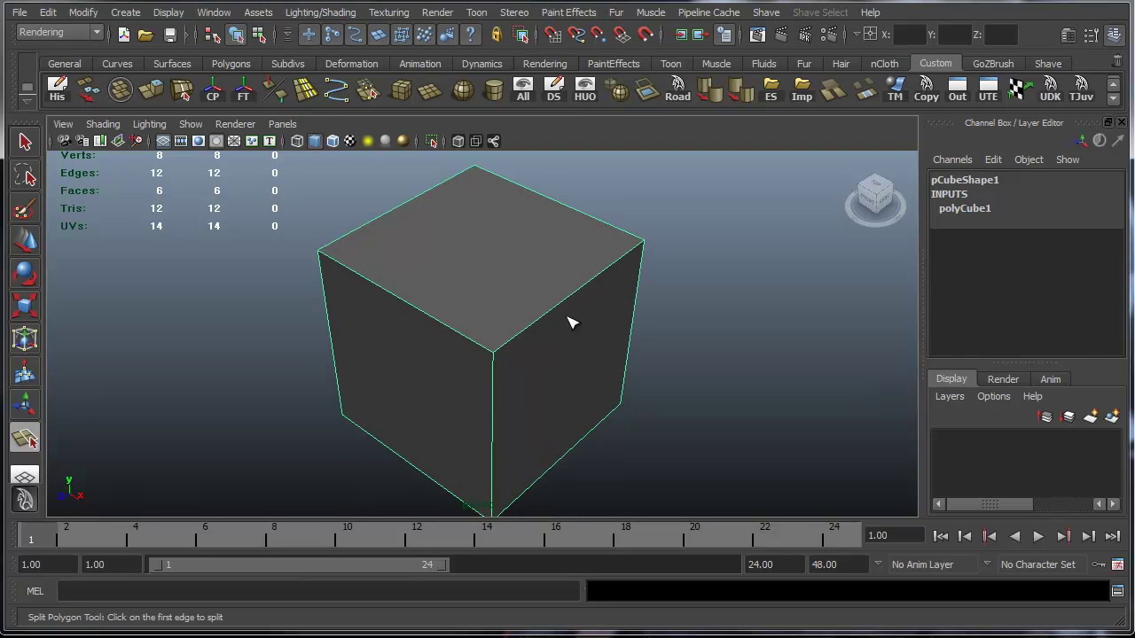
scroll(585, 327, "up", 1)
scroll(601, 340, "up", 1)
mouse_move(600, 338)
left_mouse_down("alt")
mouse_move(609, 332)
mouse_move(612, 378)
mouse_move(700, 332)
mouse_move(564, 320)
mouse_move(627, 330)
mouse_move(552, 346)
left_mouse_up("alt")
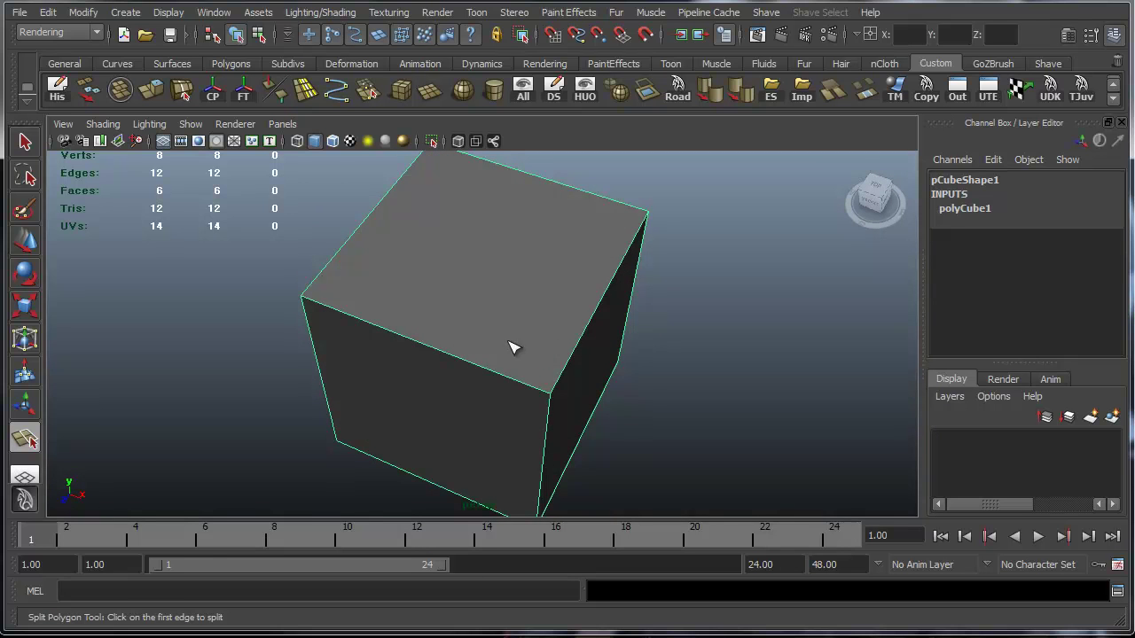
left_click(447, 358)
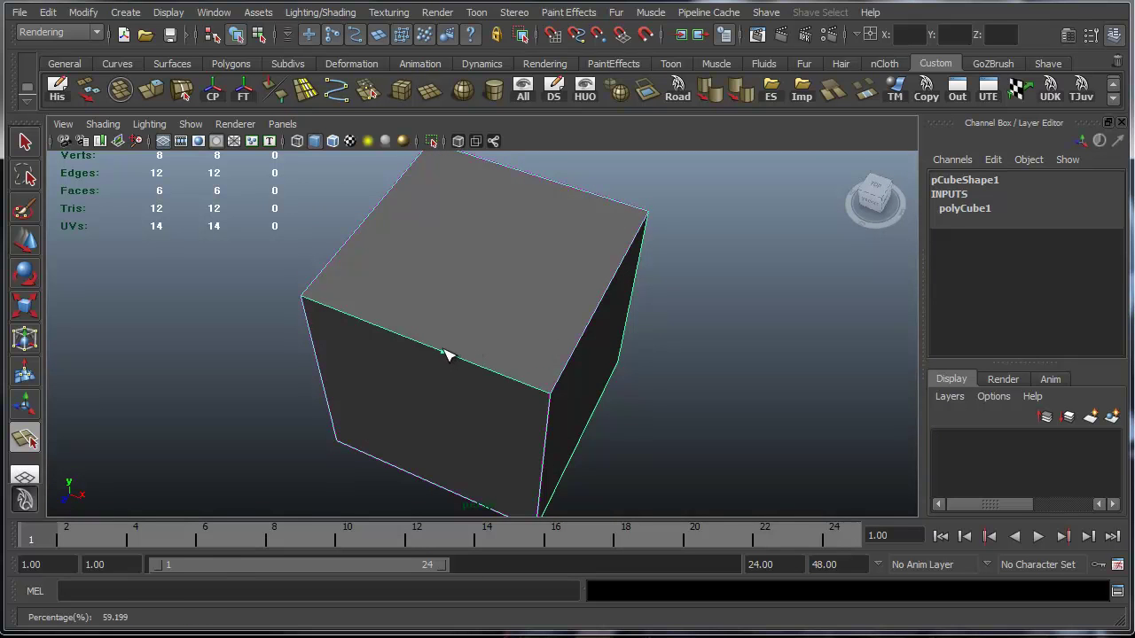
mouse_move(539, 329)
left_mouse_down("alt")
mouse_move(552, 337)
mouse_move(553, 275)
mouse_move(552, 304)
left_mouse_up("alt")
left_click(553, 304)
mouse_move(601, 345)
left_mouse_down("alt")
mouse_move(619, 308)
mouse_move(621, 253)
mouse_move(593, 258)
left_mouse_up("alt")
key("q")
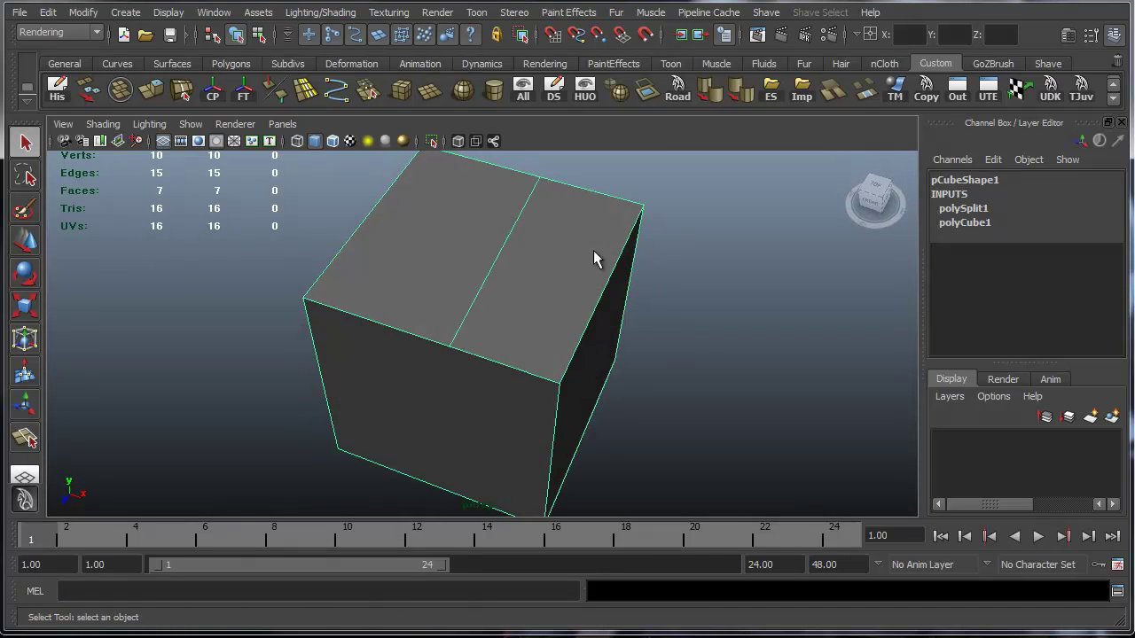
left_click_drag(519, 253, 515, 221, "alt")
key("F10")
left_click(507, 245)
key("w")
left_click_drag(544, 286, 551, 280, "alt")
scroll(552, 280, "down", 2)
left_click_drag(493, 213, 489, 178)
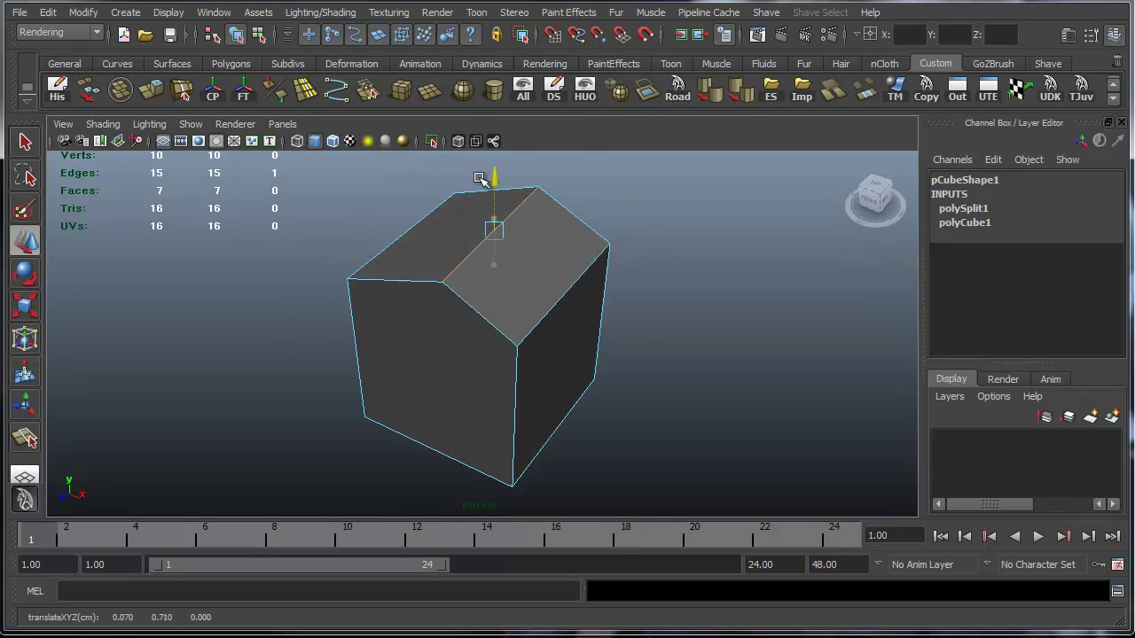
key("ctrl+z")
key("ctrl+z")
key("ctrl+z")
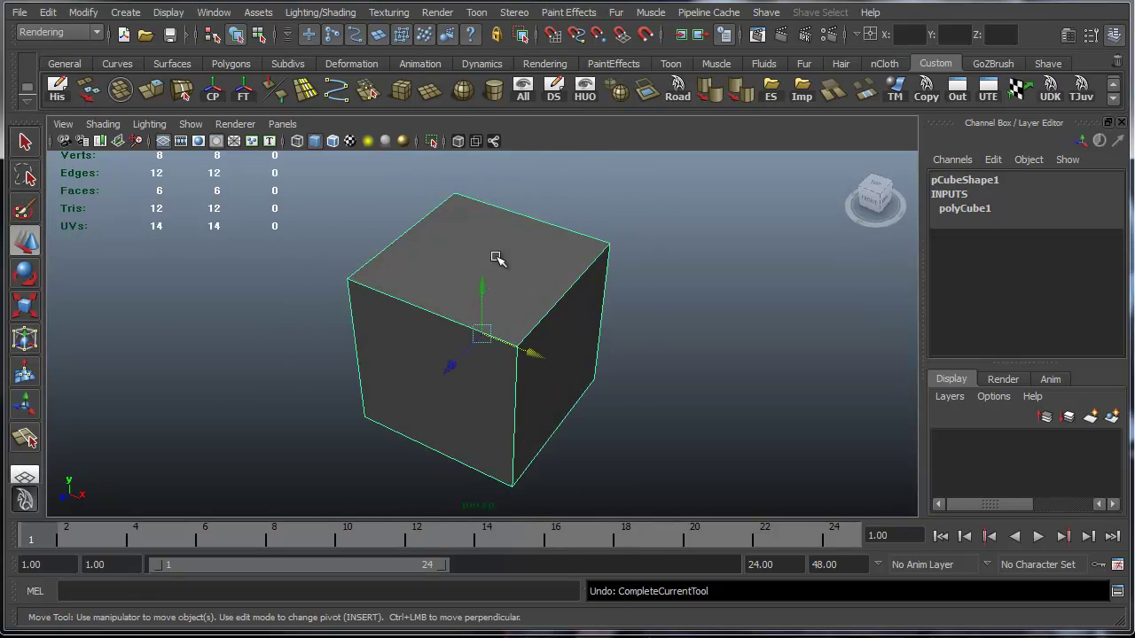
Split the cube's top face diagonally from corner to corner with the Split Polygon Tool
left_click_drag(497, 254, 503, 298, "alt")
right_click_drag(515, 286, 506, 243, "shift")
mouse_move(494, 249)
left_mouse_down("alt")
mouse_move(567, 325)
mouse_move(527, 271)
mouse_move(524, 359)
mouse_move(577, 443)
mouse_move(425, 266)
mouse_move(451, 207)
mouse_move(478, 260)
mouse_move(561, 233)
mouse_move(520, 248)
mouse_move(410, 231)
mouse_move(496, 222)
mouse_move(515, 272)
mouse_move(473, 363)
mouse_move(471, 256)
mouse_move(530, 270)
mouse_move(558, 240)
mouse_move(479, 238)
left_mouse_up("alt")
left_click(519, 390)
left_click(423, 268)
key("w")
Split one side face vertically from its top edge to its bottom edge
key("y")
mouse_move(487, 336)
left_mouse_down("alt")
mouse_move(509, 462)
mouse_move(522, 391)
mouse_move(506, 337)
left_mouse_up("alt")
left_click(522, 360)
left_click(575, 459)
mouse_move(575, 459)
left_mouse_down("alt")
mouse_move(489, 467)
mouse_move(585, 474)
left_mouse_up("alt")
left_click(529, 352)
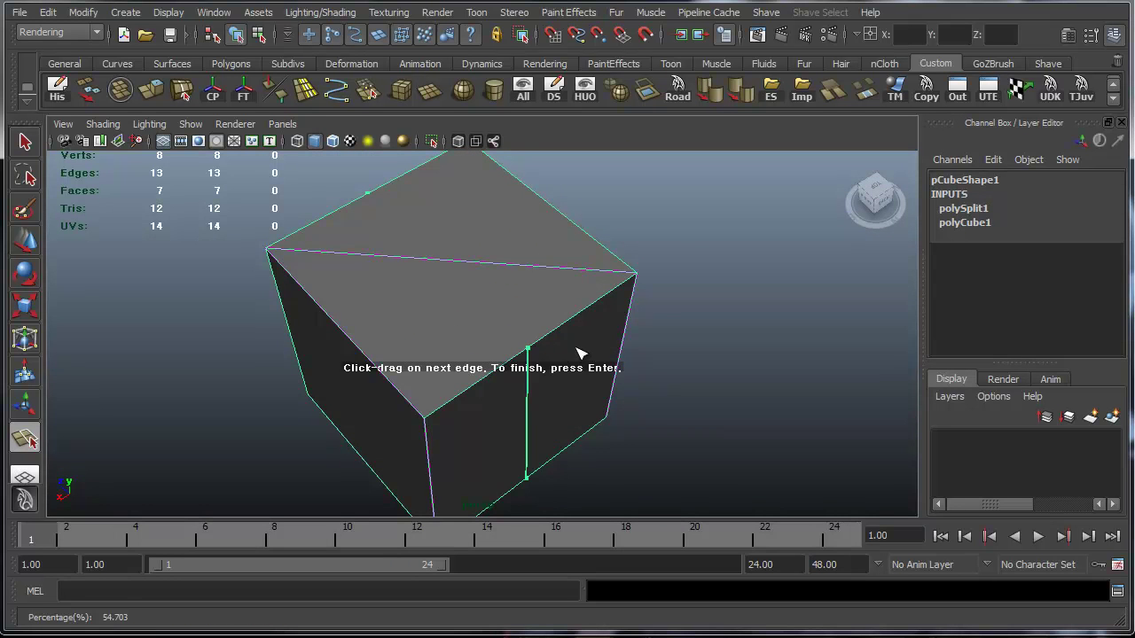
key("Return")
Orbit around the split cube to inspect both cuts from below
key("w")
mouse_move(577, 347)
left_mouse_down("alt")
mouse_move(623, 314)
mouse_move(576, 306)
mouse_move(686, 316)
mouse_move(636, 393)
mouse_move(542, 394)
mouse_move(577, 385)
left_mouse_up("alt")
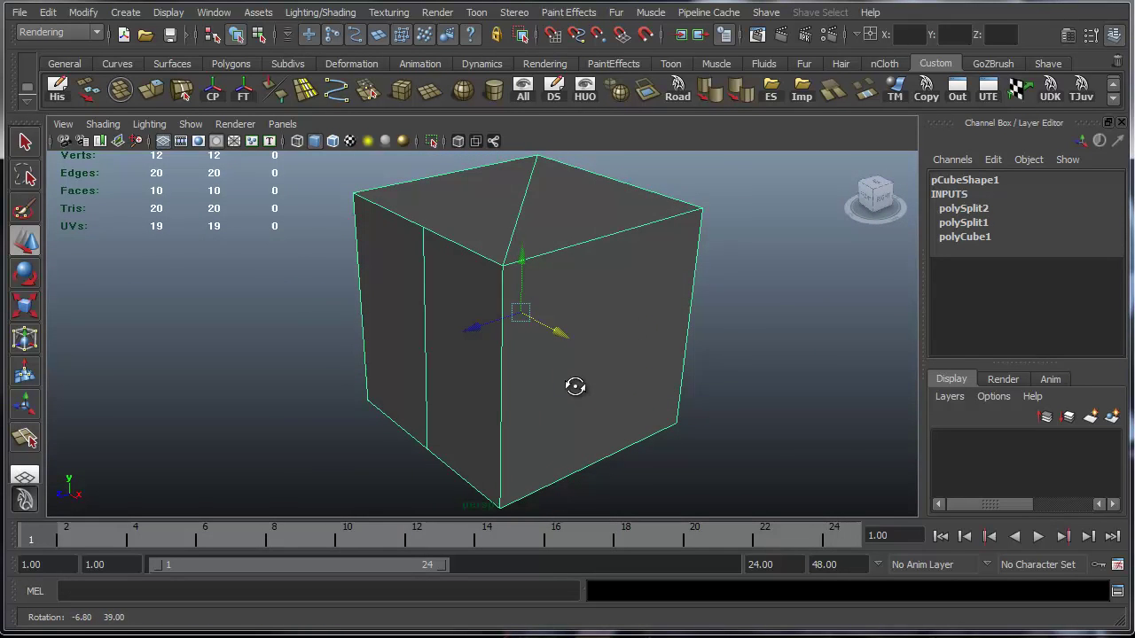
left_click_drag(466, 289, 466, 296, "alt")
key("q")
right_click(465, 302)
Return to Object Mode and review the history: polySplit2, polySplit1, polyCube1, 12 verts, 10 faces
right_click_drag(473, 303, 523, 283)
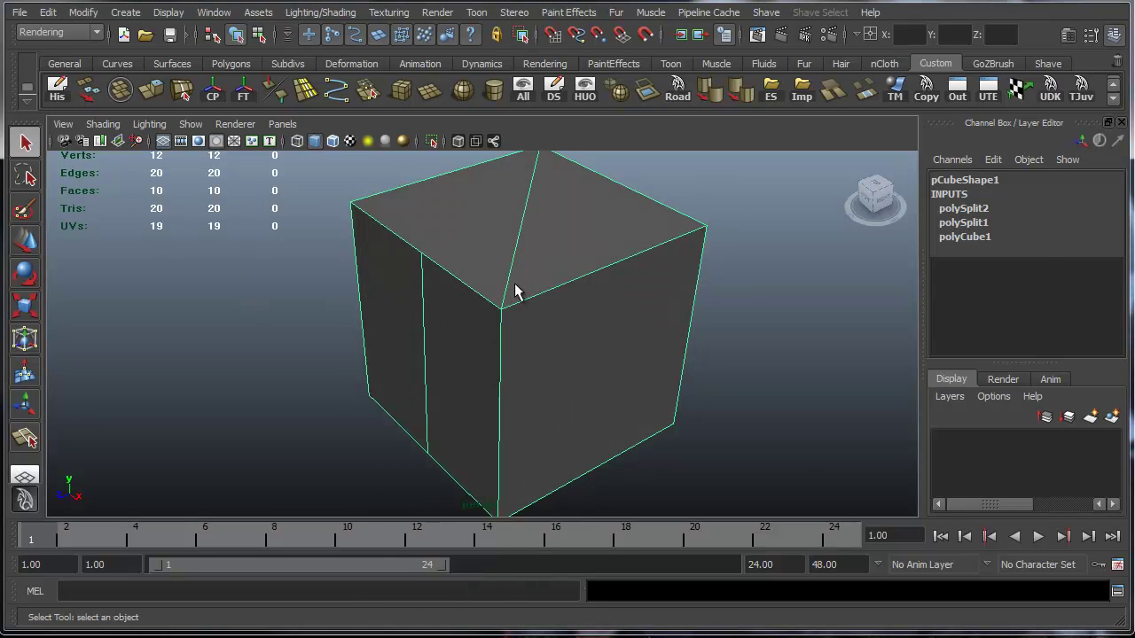
left_click_drag(509, 302, 486, 322, "alt")
right_click_drag(490, 307, 522, 293)
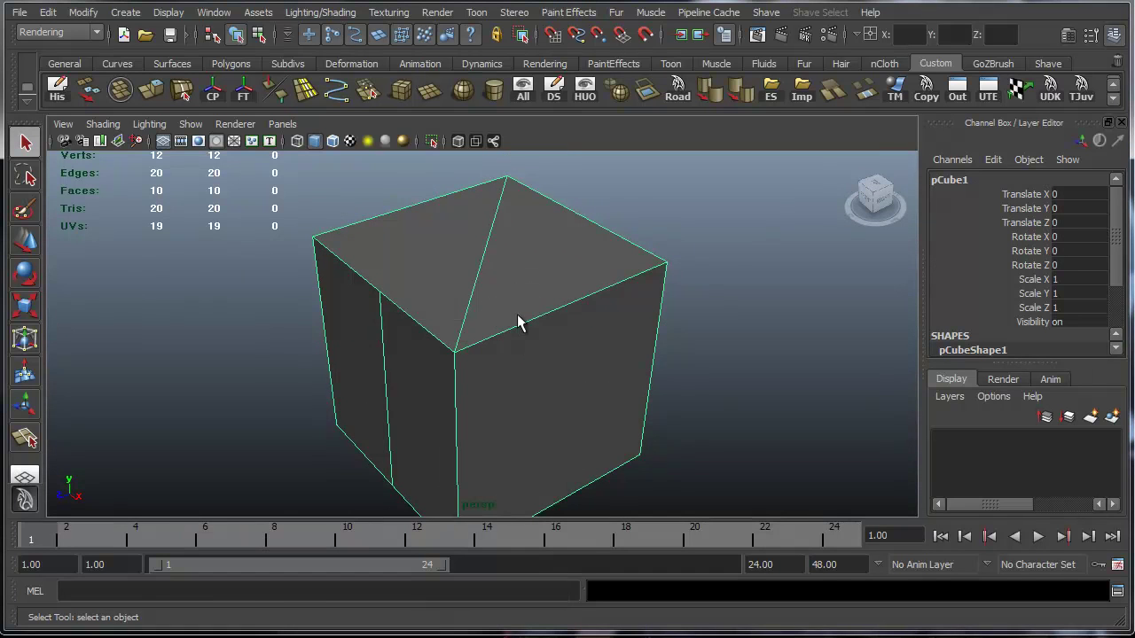
left_click_drag(520, 322, 849, 353, "alt")
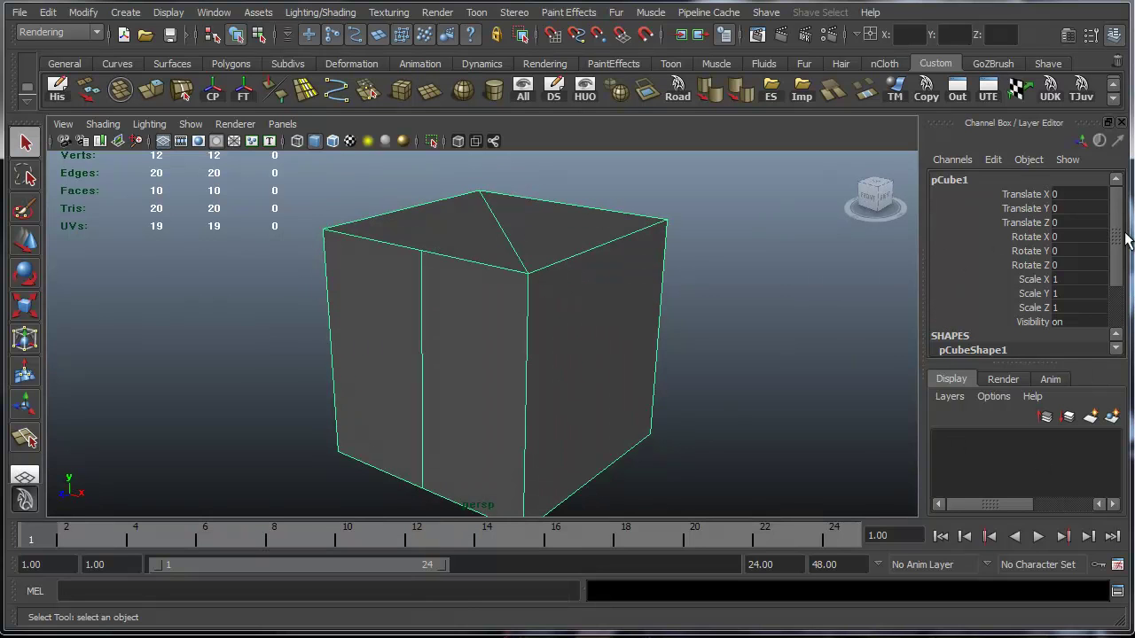
left_click_drag(1117, 238, 1108, 288)
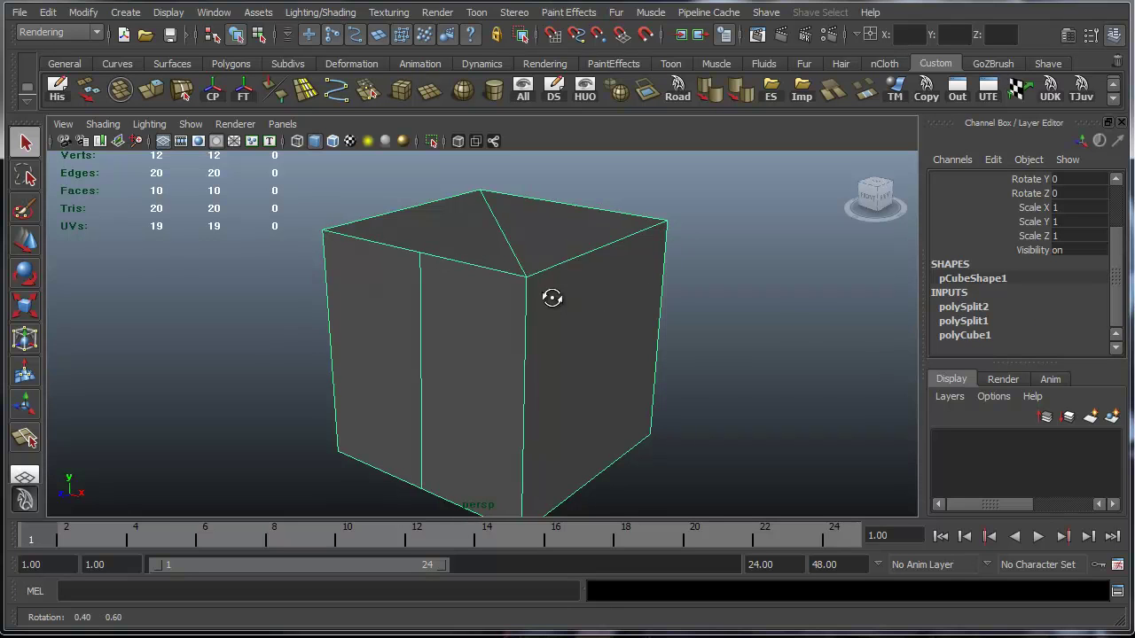
left_click_drag(561, 299, 553, 306, "alt")
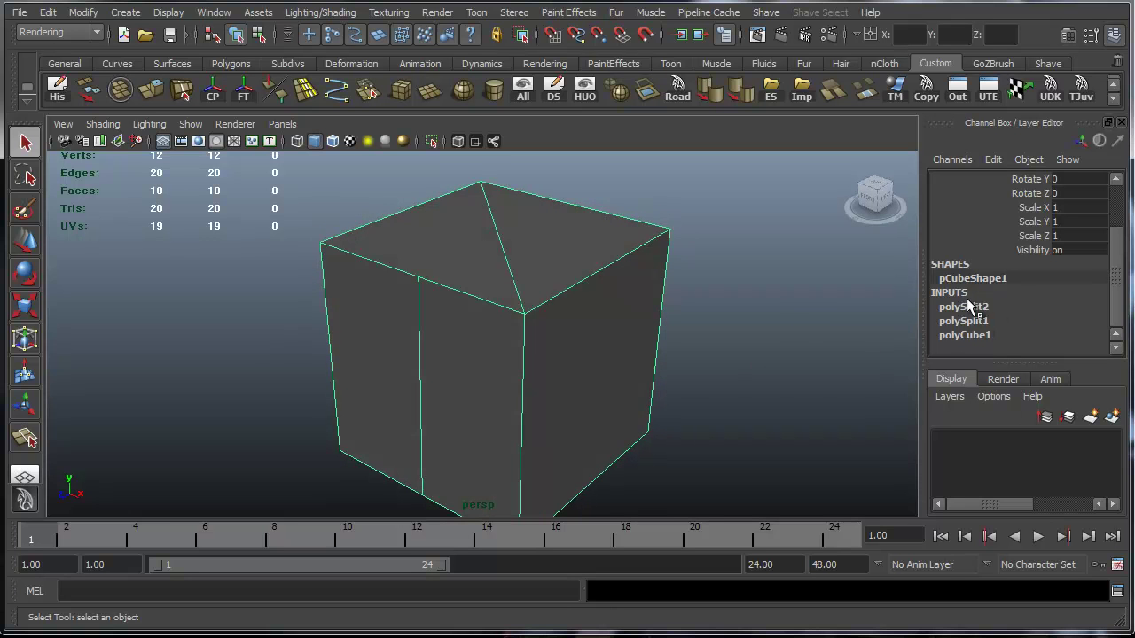
mouse_move(1114, 320)
left_mouse_down()
mouse_move(1108, 261)
mouse_move(1107, 304)
left_mouse_up()
mouse_move(527, 301)
left_mouse_down("alt")
mouse_move(478, 302)
mouse_move(476, 325)
mouse_move(577, 293)
mouse_move(603, 301)
left_mouse_up("alt")
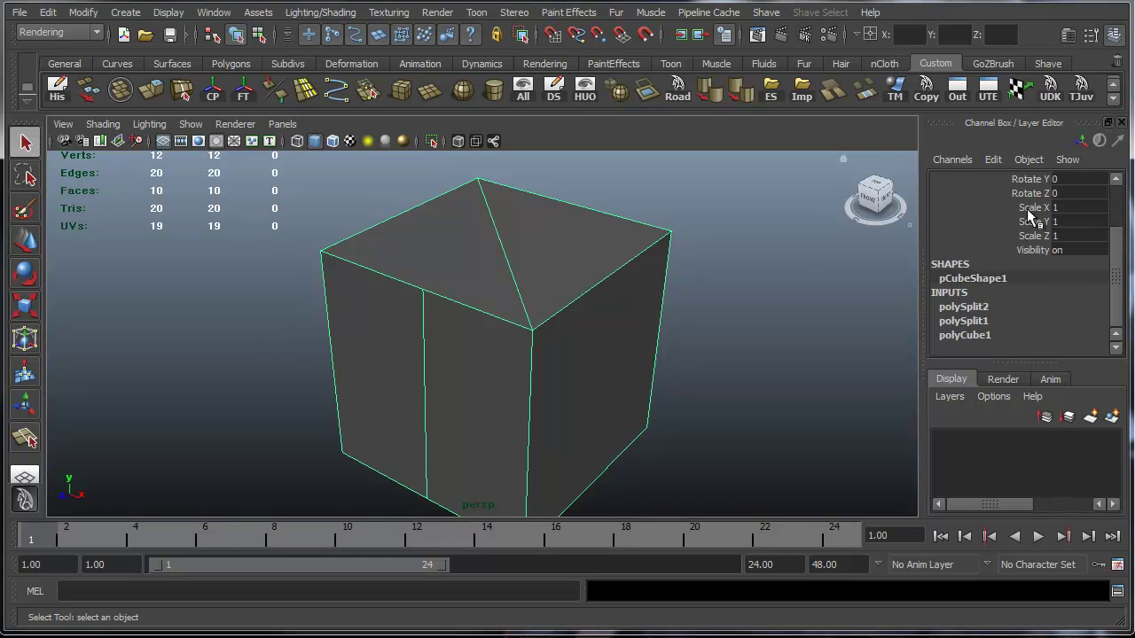
left_click_drag(772, 241, 738, 243, "alt")
key("ctrl+a")
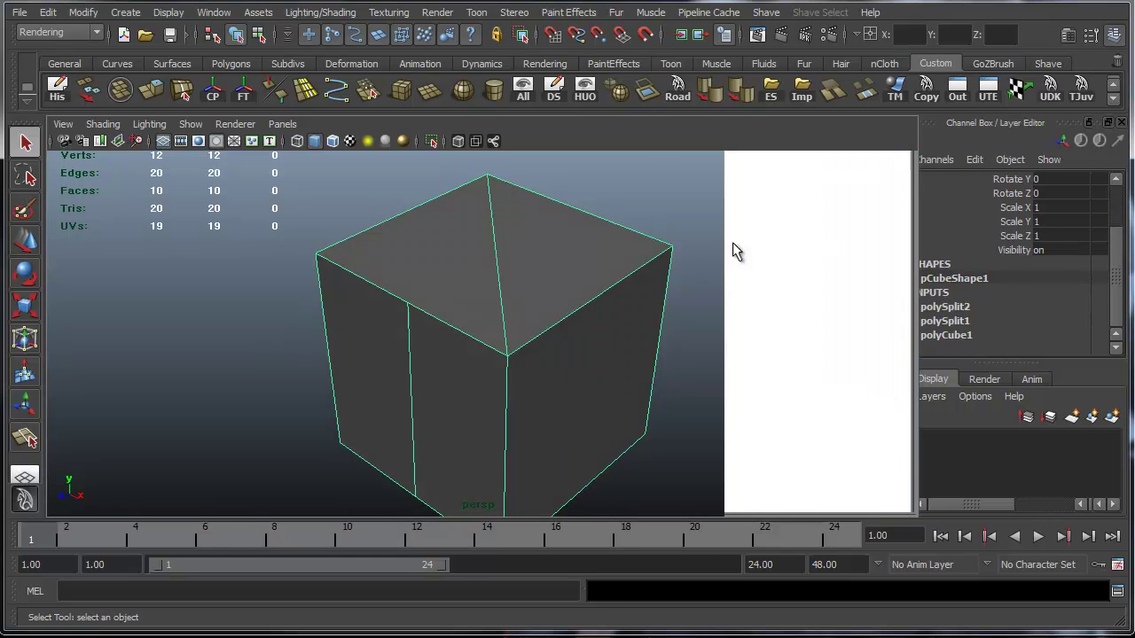
key("ctrl+a")
left_click_drag(658, 255, 692, 257, "alt")
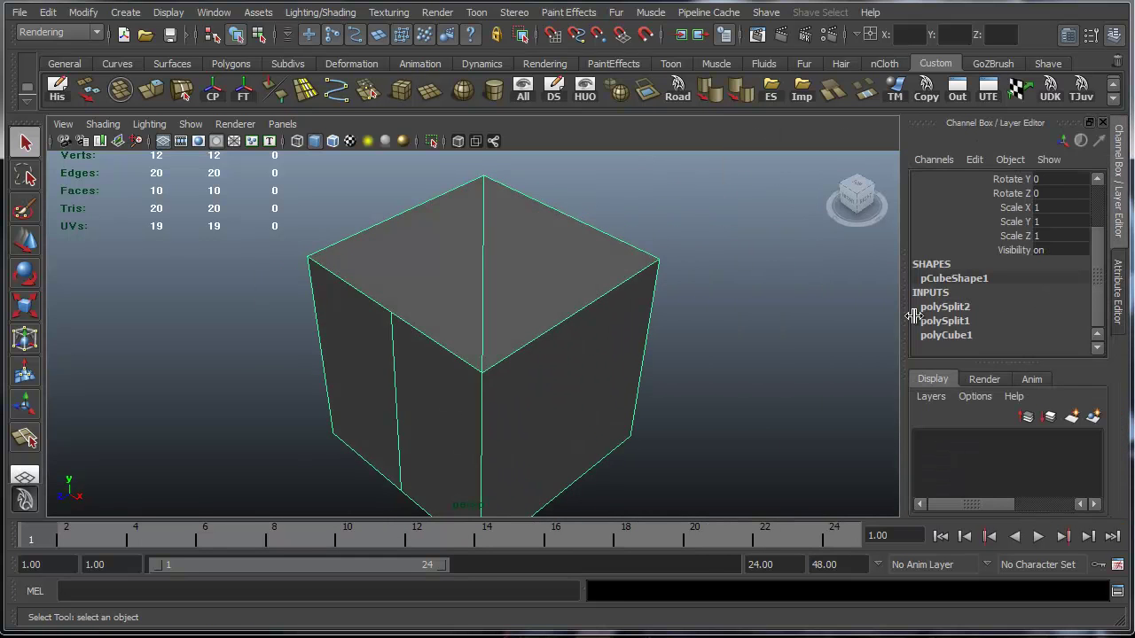
left_click_drag(887, 257, 701, 296, "alt")
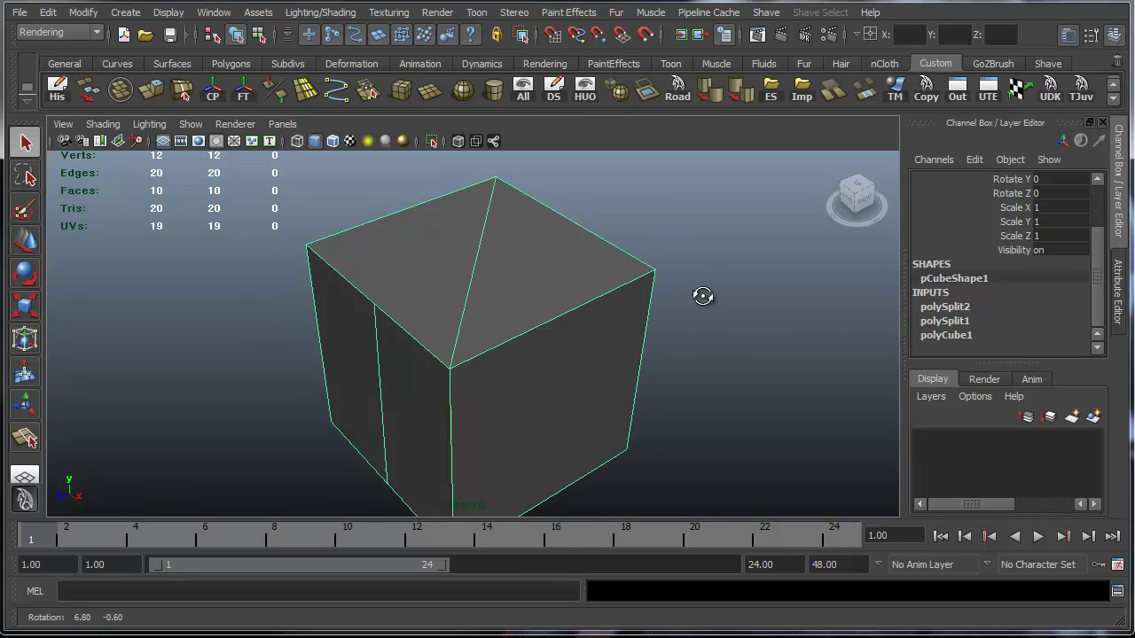
key("ctrl+a")
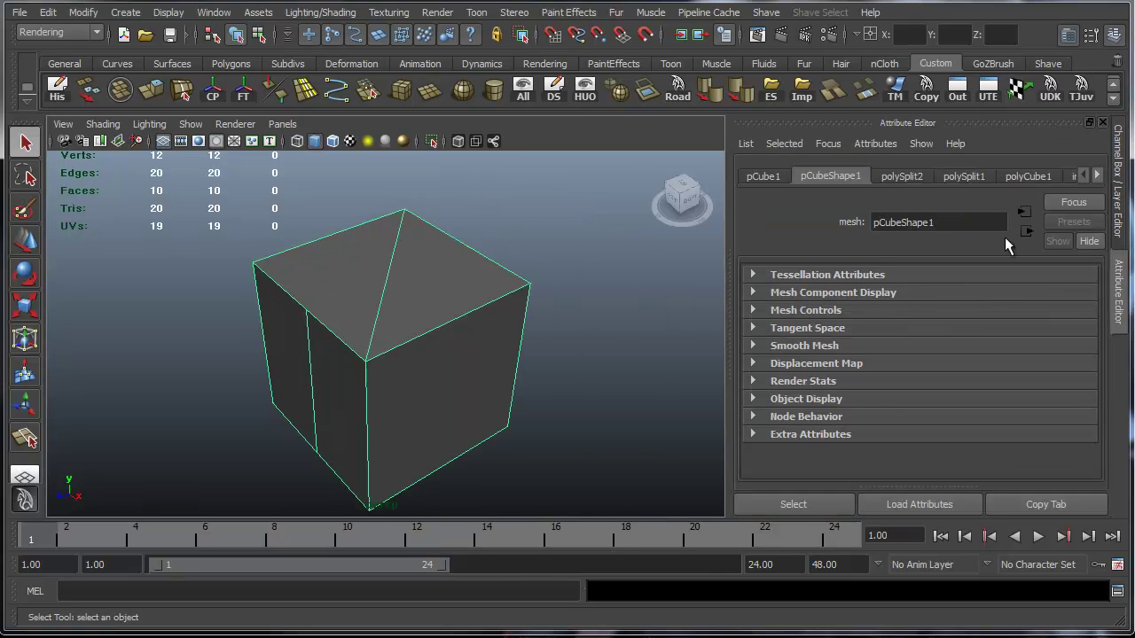
key("ctrl+a")
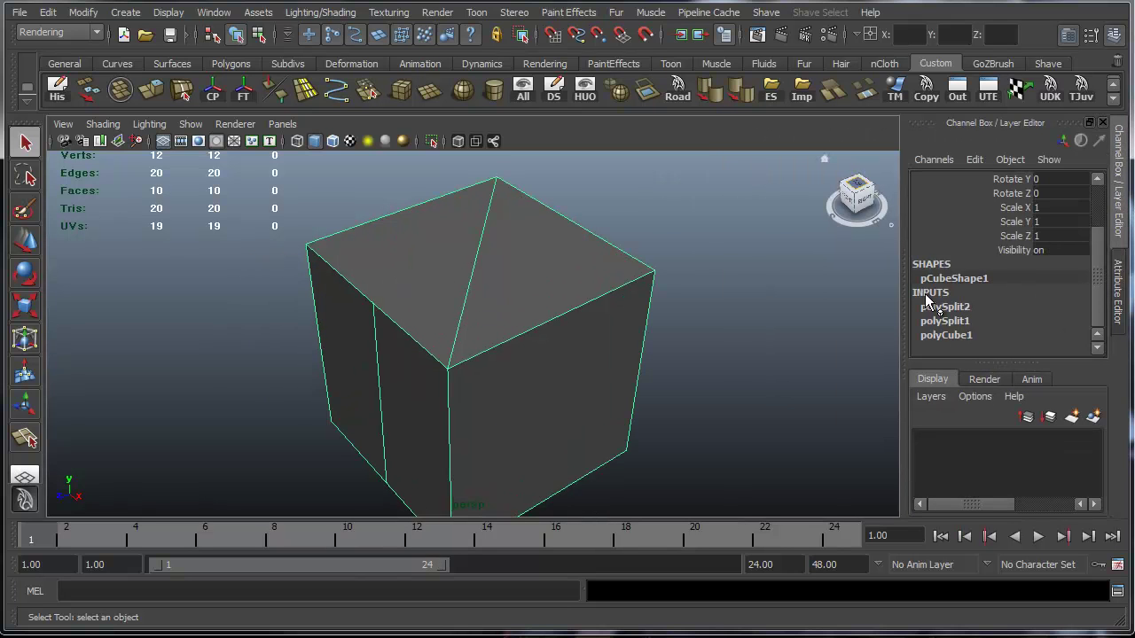
left_click_drag(754, 334, 778, 322, "alt")
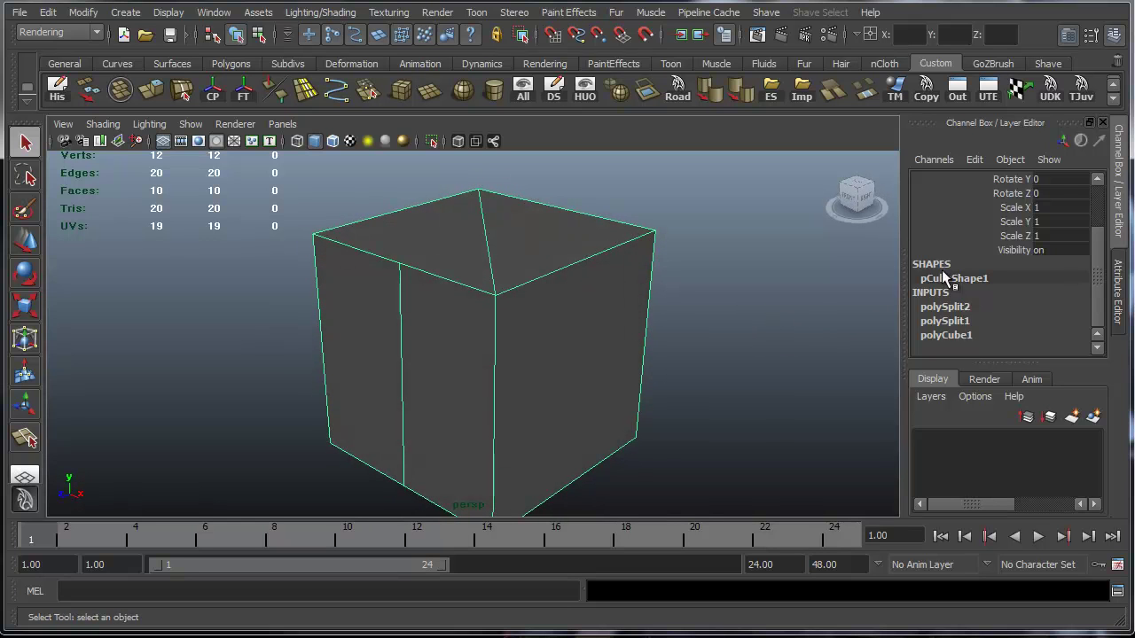
scroll(1097, 246, "up", 3)
scroll(1097, 246, "down", 3)
scroll(1075, 223, "up", 3)
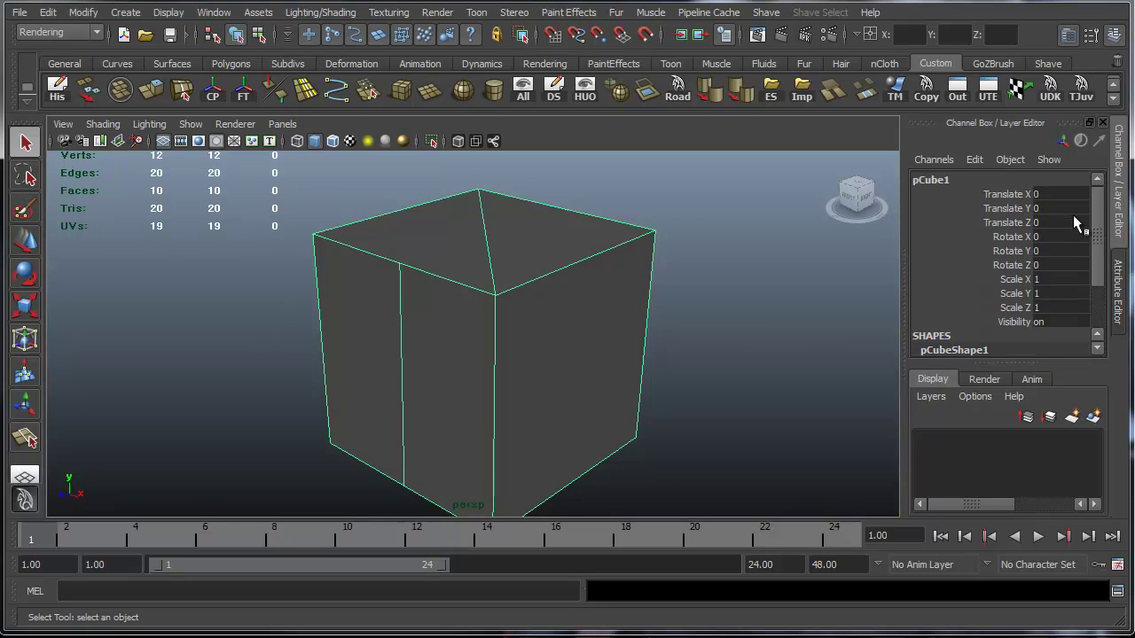
scroll(1105, 301, "down", 3)
left_click_drag(711, 342, 567, 279, "alt")
right_click_drag(562, 274, 560, 255, "alt")
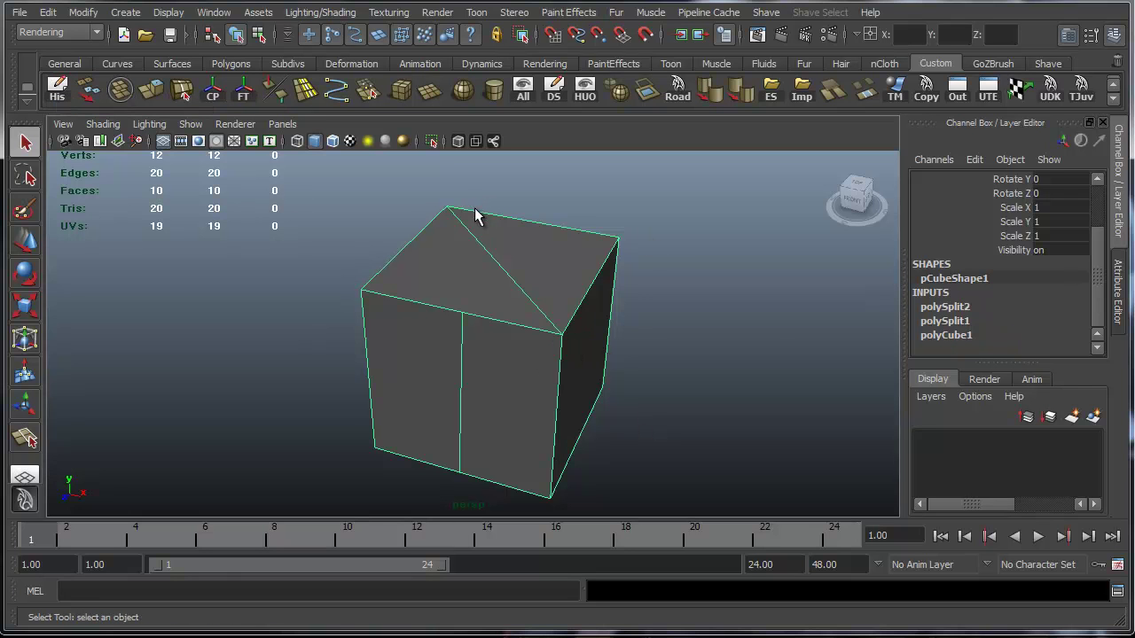
Browse the Edit and File menus looking for the Delete by Type History command
left_click(48, 11)
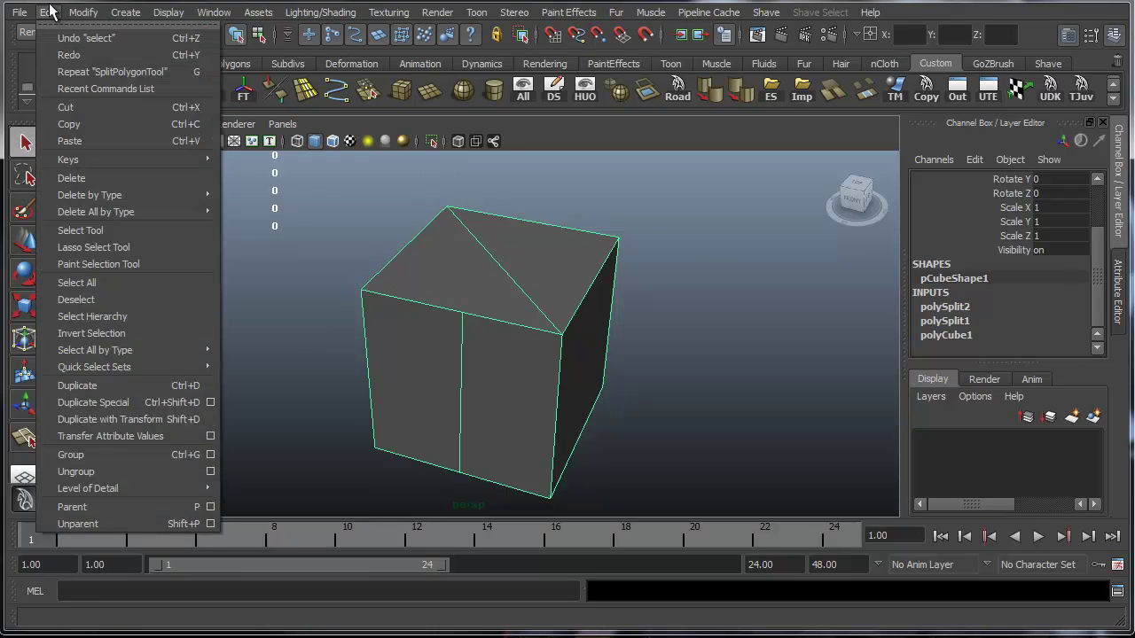
left_click(17, 11)
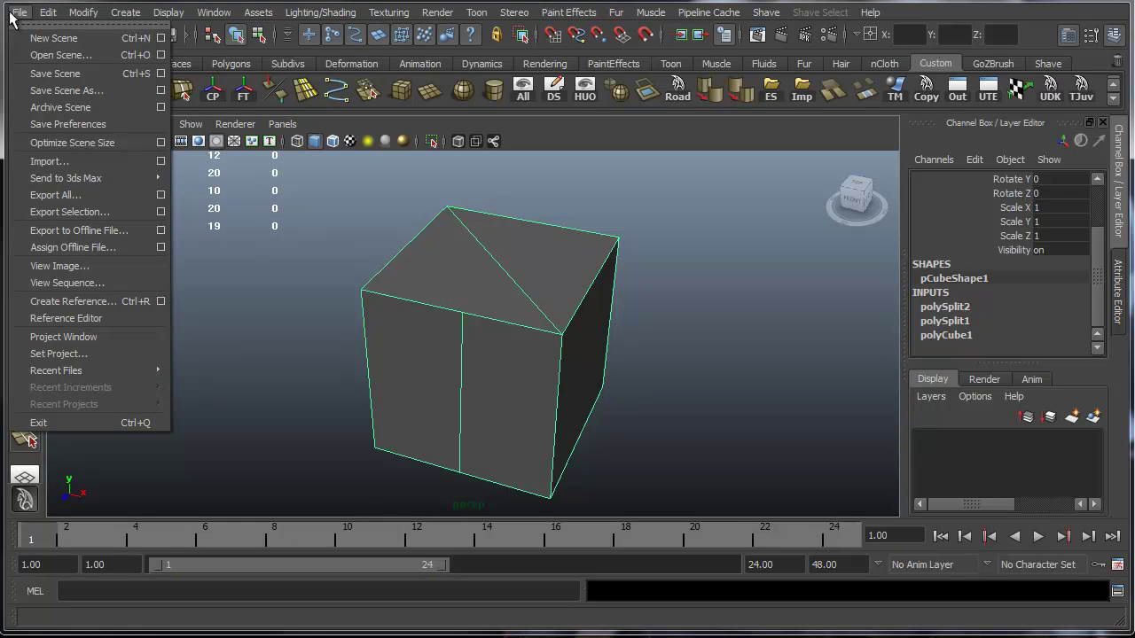
left_click(306, 214)
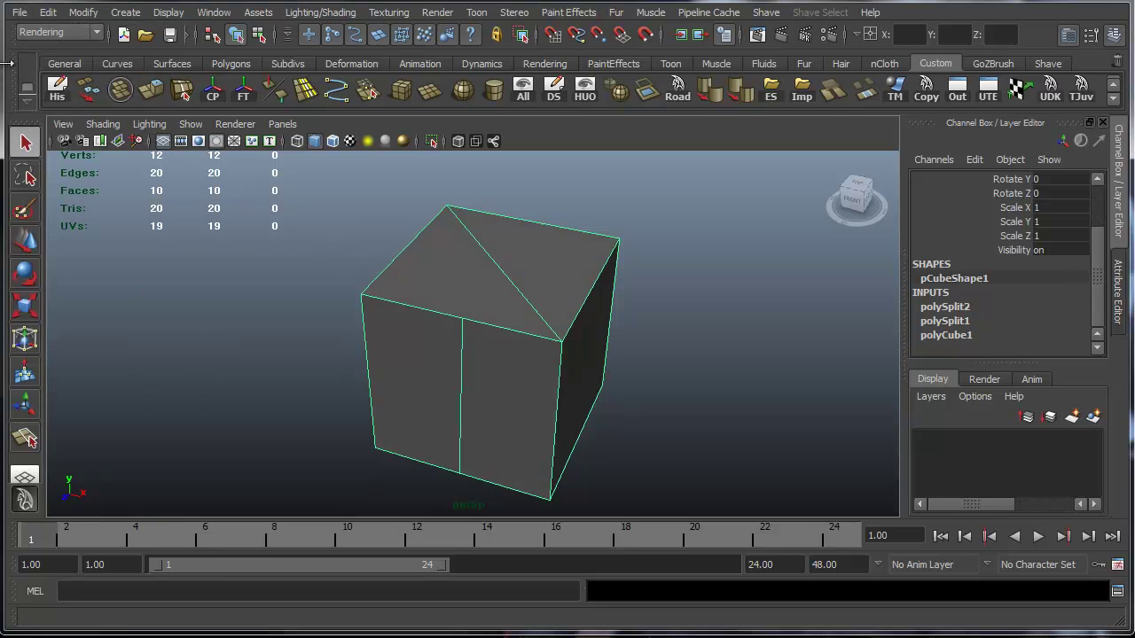
left_click(19, 13)
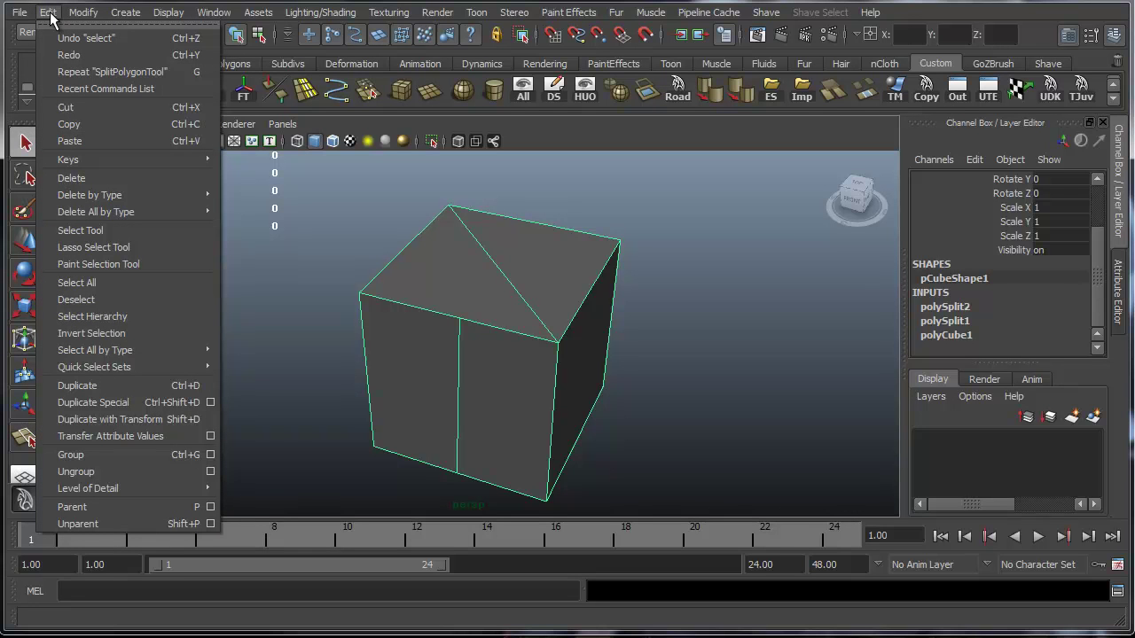
mouse_move(89, 195)
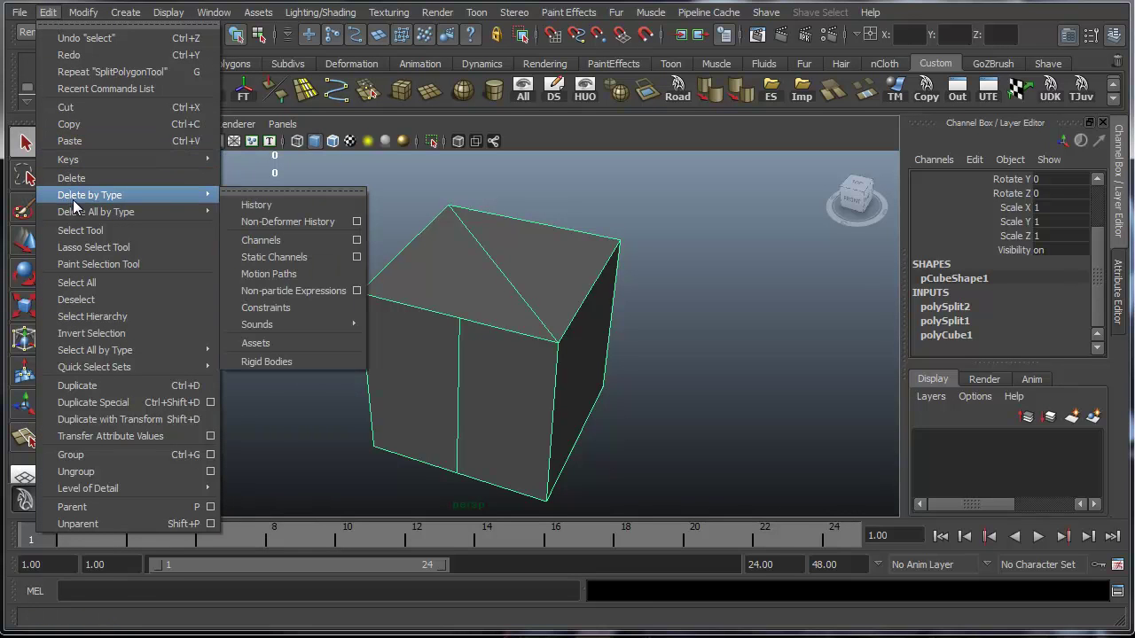
Delete the cube's construction history and orbit to a high corner angle
left_click(254, 207)
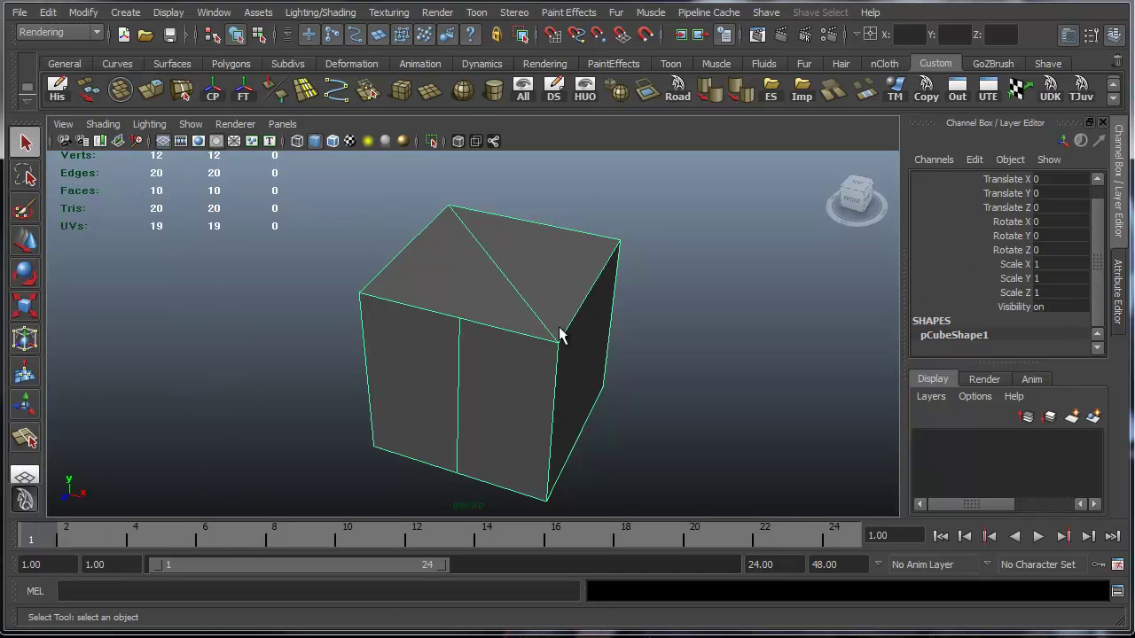
scroll(1086, 258, "up", 1)
scroll(1019, 319, "down", 1)
mouse_move(492, 324)
left_mouse_down("alt")
mouse_move(464, 293)
mouse_move(494, 312)
left_mouse_up("alt")
right_click_drag(470, 283, 531, 285)
mouse_move(532, 292)
left_mouse_down("alt")
mouse_move(608, 341)
mouse_move(588, 436)
mouse_move(617, 322)
left_mouse_up("alt")
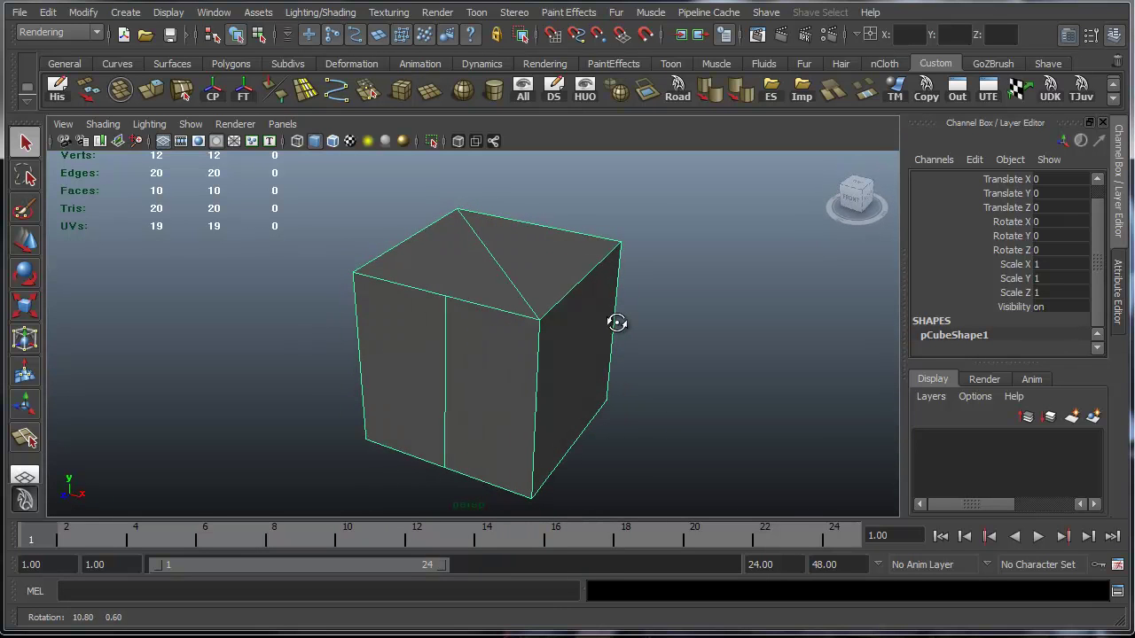
mouse_move(617, 323)
left_mouse_down("alt")
mouse_move(628, 329)
mouse_move(583, 342)
mouse_move(481, 332)
mouse_move(588, 304)
left_mouse_up("alt")
Move the cube to Z -0.979, X 1.097 and Y 1.44
key("w")
right_click_drag(588, 266, 568, 277, "alt")
mouse_move(569, 277)
left_mouse_down("alt")
mouse_move(558, 298)
mouse_move(556, 277)
left_mouse_up("alt")
right_click_drag(545, 274, 557, 299, "alt")
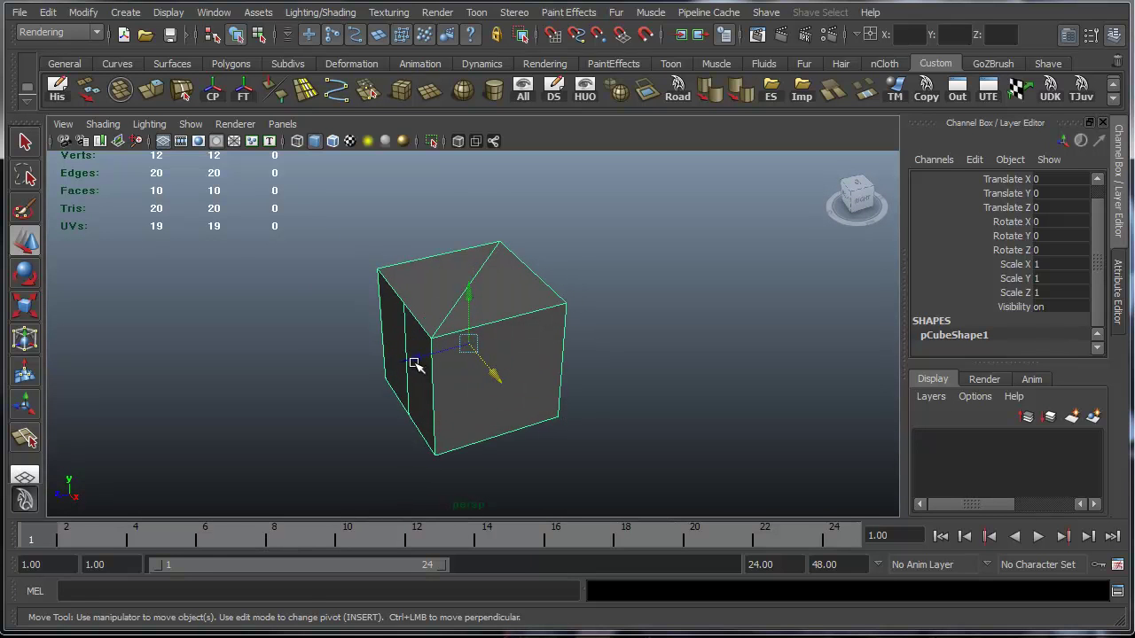
mouse_move(441, 371)
left_mouse_down("alt")
mouse_move(490, 417)
mouse_move(568, 385)
mouse_move(412, 372)
left_mouse_up("alt")
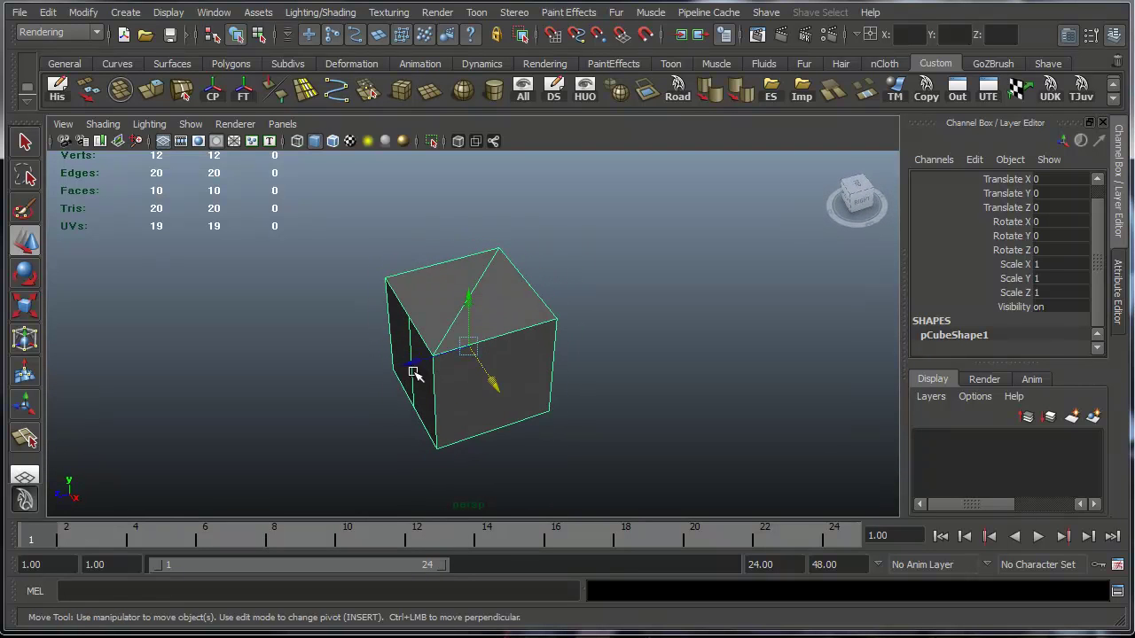
middle_click_drag(415, 363, 519, 367)
key("ctrl+z")
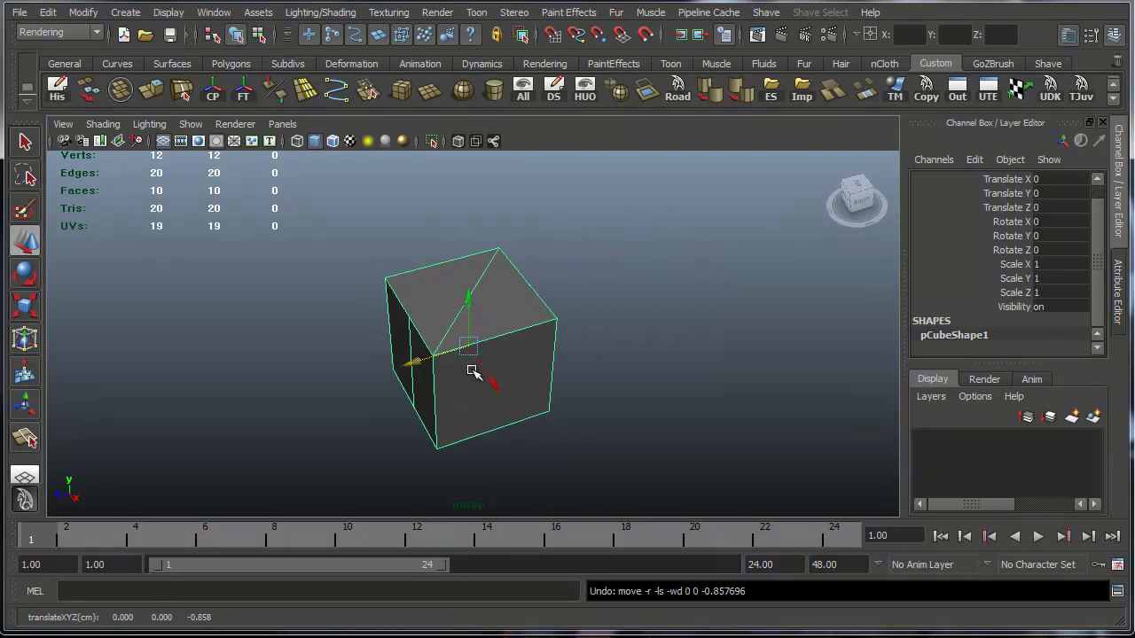
middle_click_drag(410, 371, 665, 362)
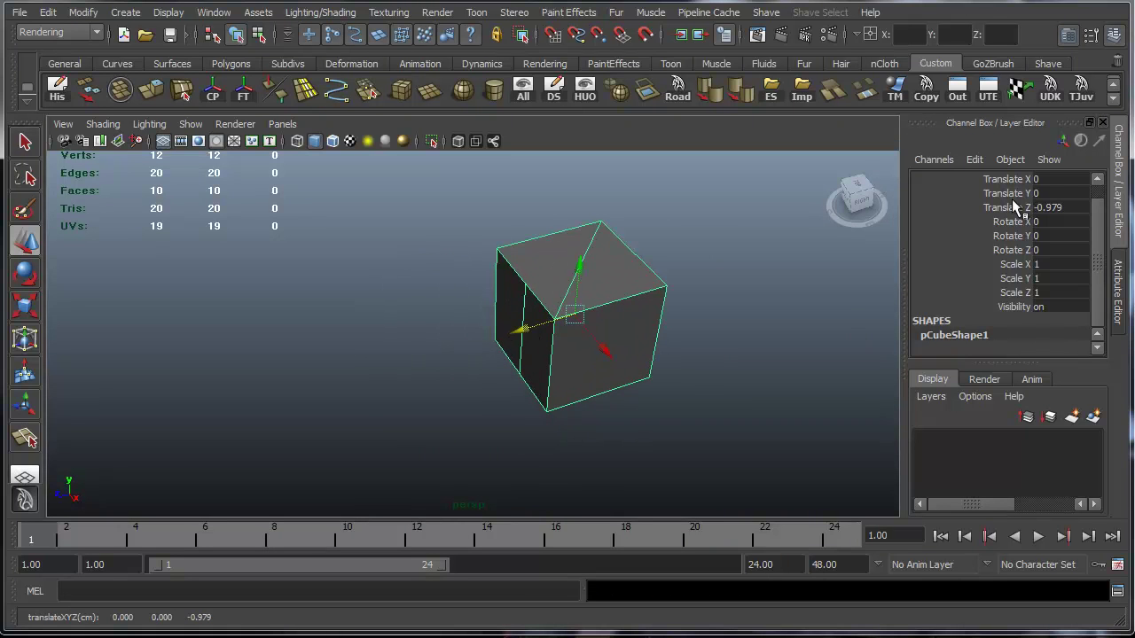
mouse_move(786, 292)
left_mouse_down("alt")
mouse_move(603, 385)
mouse_move(714, 443)
mouse_move(715, 307)
mouse_move(661, 361)
left_mouse_up("alt")
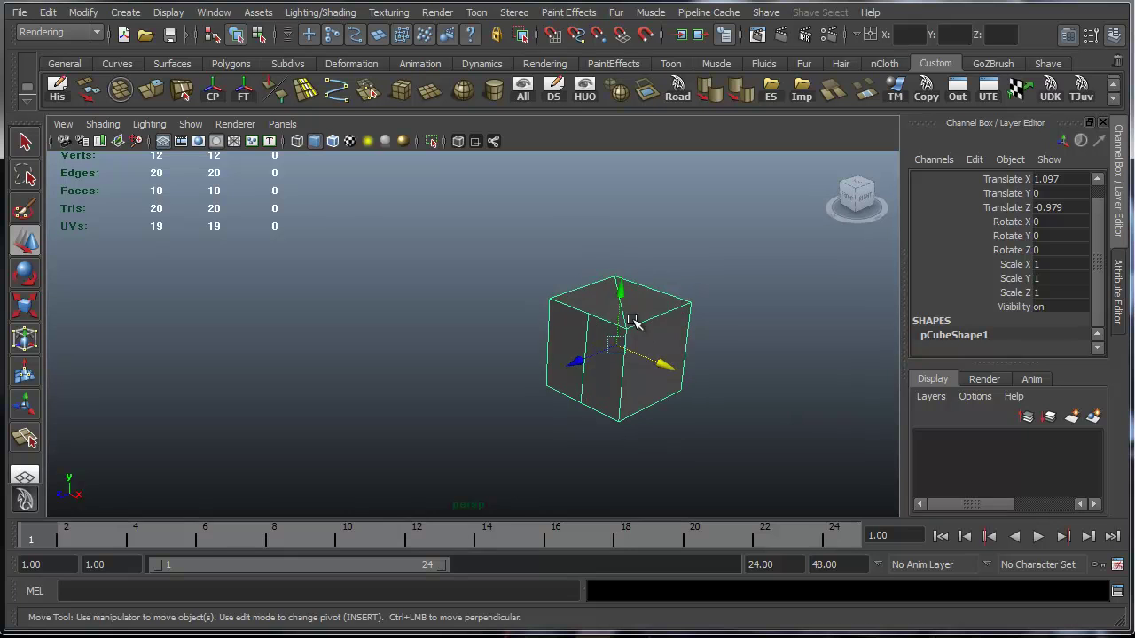
mouse_move(621, 309)
left_mouse_down()
mouse_move(616, 245)
mouse_move(719, 246)
mouse_move(654, 243)
left_mouse_up()
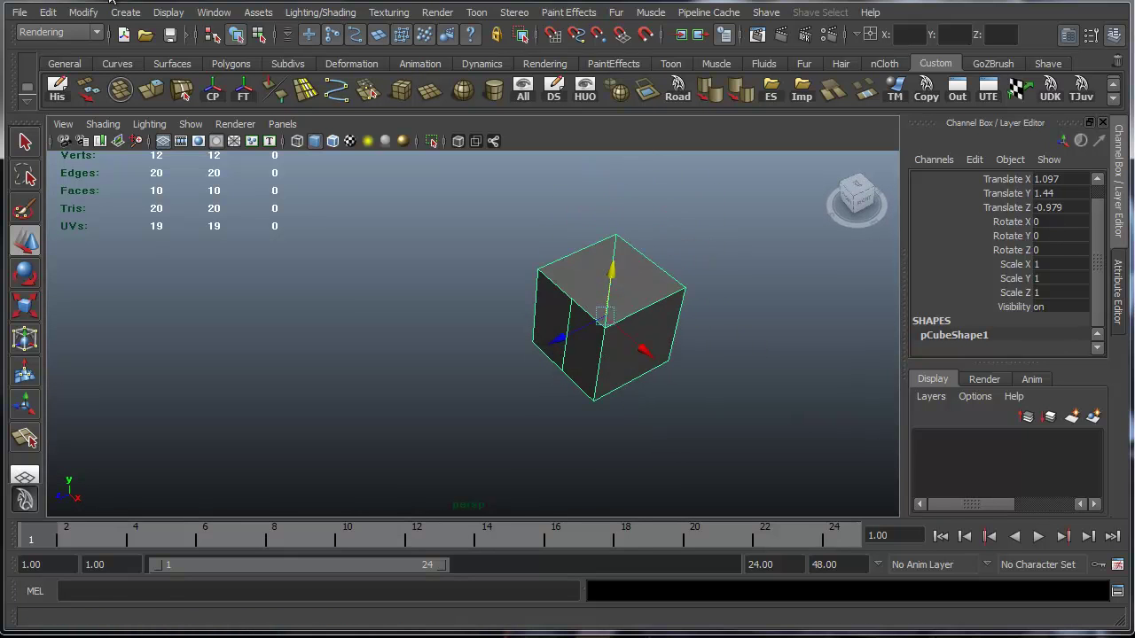
Turn on the viewport grid and pull the view back to show it
left_click(175, 14)
left_click(177, 34)
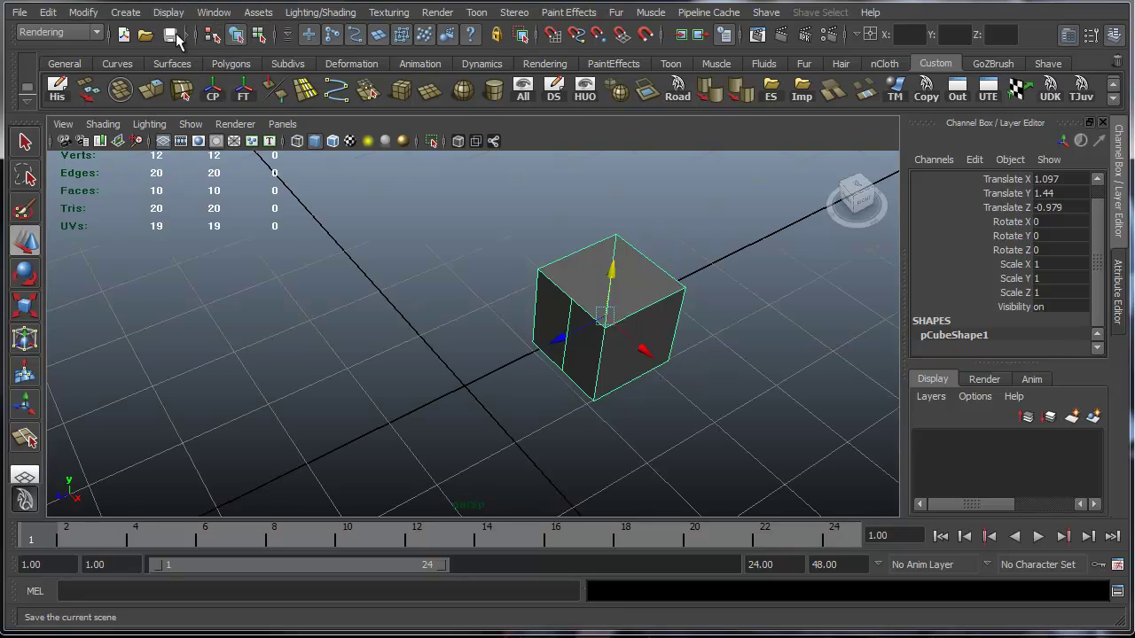
scroll(417, 248, "down", 3)
scroll(419, 251, "down", 2)
mouse_move(509, 240)
left_mouse_down("alt")
mouse_move(456, 236)
mouse_move(476, 231)
mouse_move(461, 258)
mouse_move(520, 317)
left_mouse_up("alt")
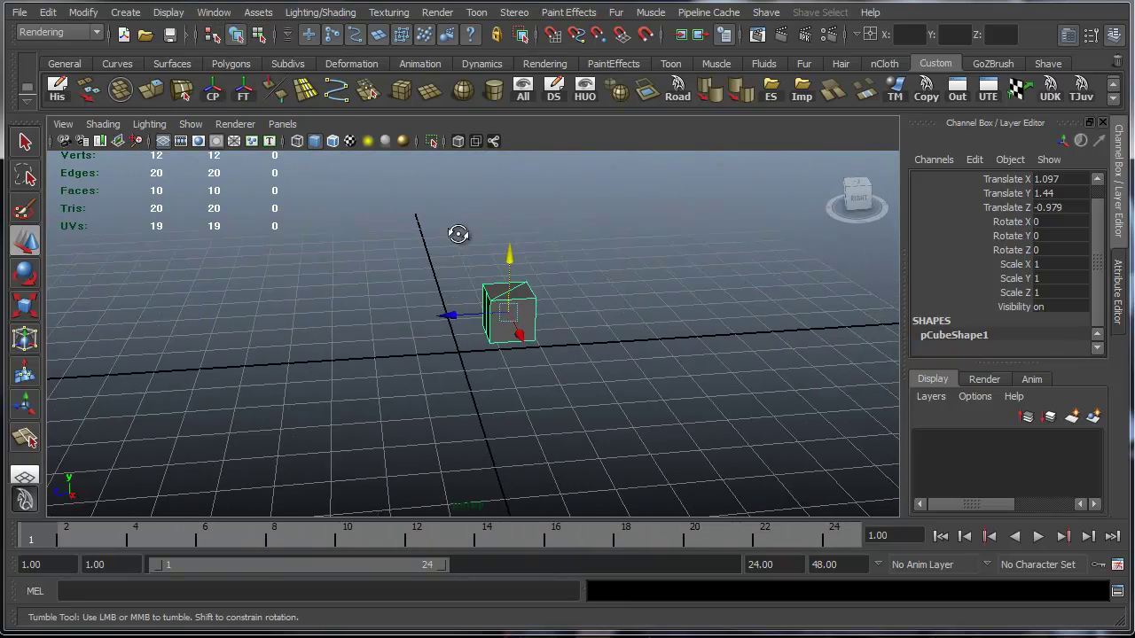
scroll(573, 431, "up", 2)
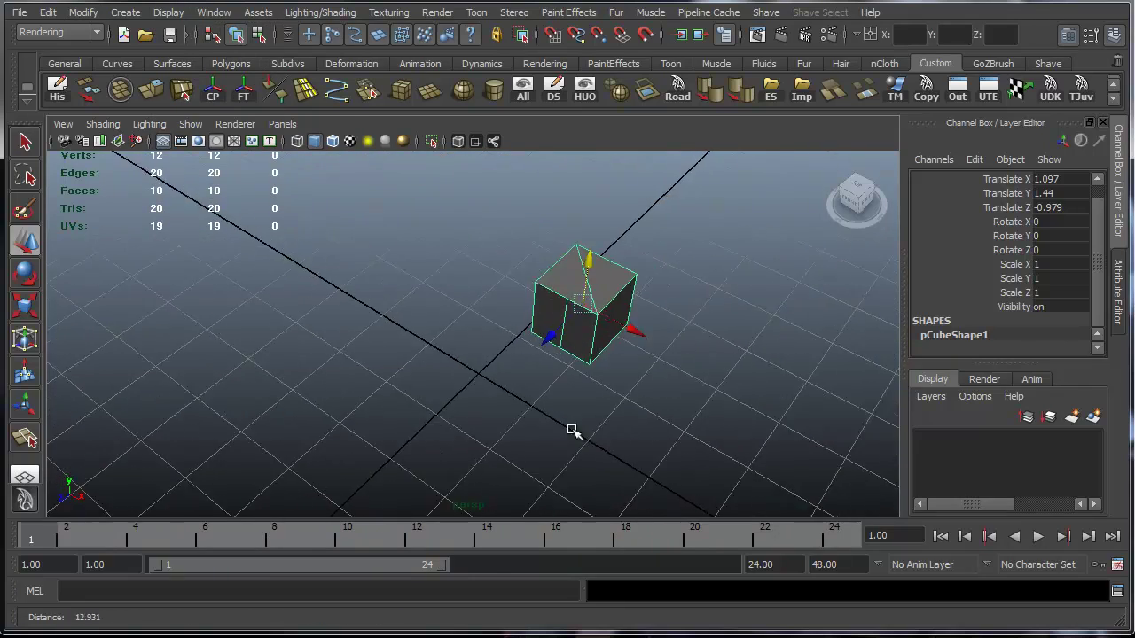
scroll(463, 379, "up", 2)
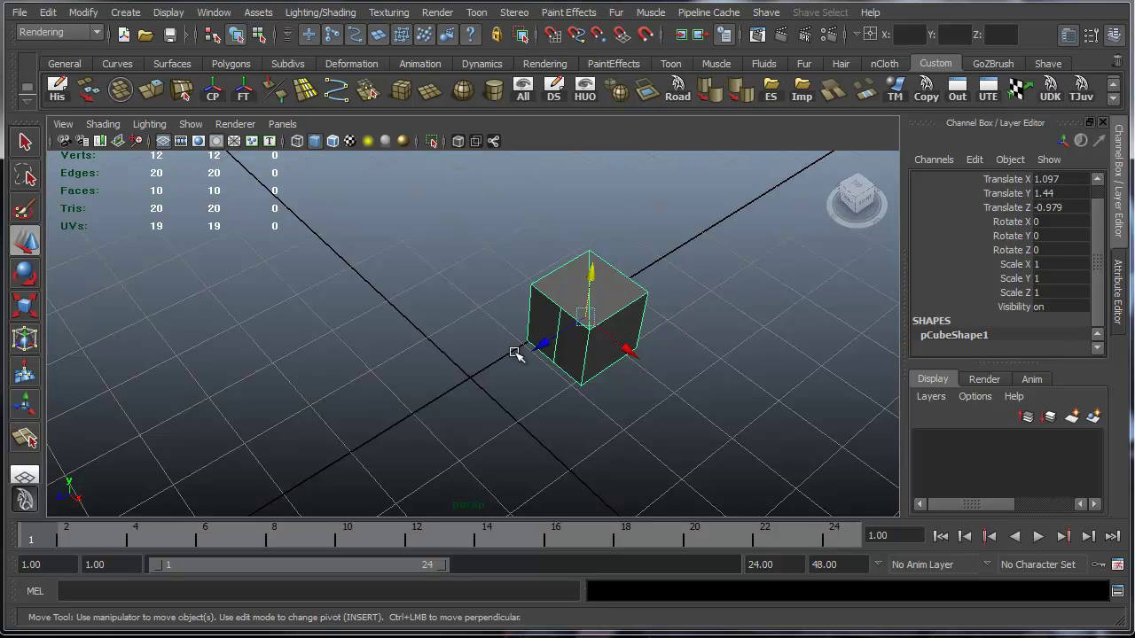
scroll(496, 390, "down", 2)
mouse_move(421, 417)
left_mouse_down("alt")
mouse_move(622, 321)
mouse_move(677, 370)
mouse_move(710, 368)
left_mouse_up("alt")
scroll(507, 383, "up", 2)
Move the cube further to Z -3.642 and X 2.545, then reframe the view
left_click(681, 358)
left_click_drag(709, 368, 981, 268, "alt")
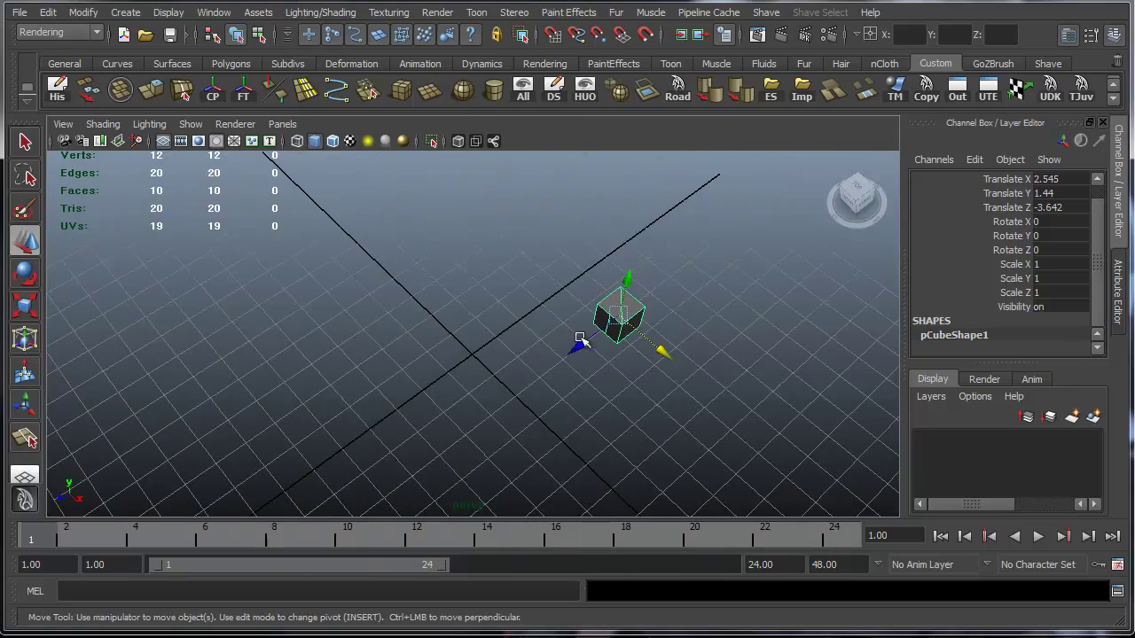
left_click_drag(710, 326, 674, 293, "alt")
scroll(523, 324, "up", 3)
left_click_drag(523, 324, 1006, 216, "alt")
mouse_move(566, 260)
left_mouse_down("alt")
mouse_move(577, 254)
mouse_move(527, 287)
mouse_move(496, 266)
mouse_move(559, 243)
left_mouse_up("alt")
mouse_move(558, 242)
right_mouse_down("alt")
mouse_move(436, 228)
mouse_move(408, 213)
right_mouse_up("alt")
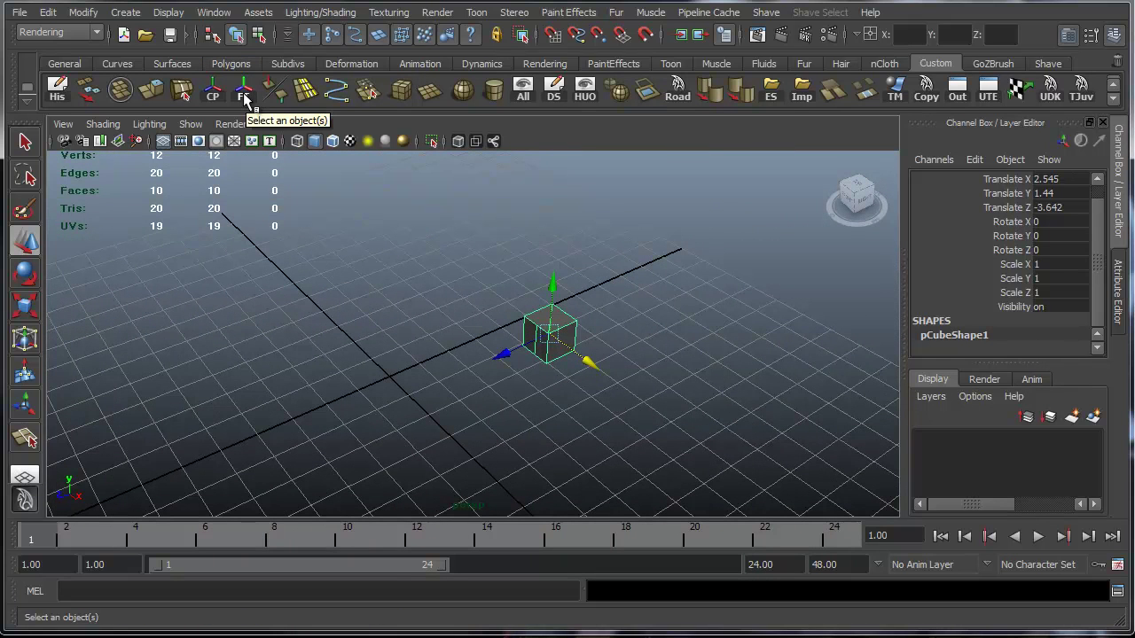
Freeze the cube's transforms, then undo so it sits back at translate 0, 0, 0
left_click(79, 13)
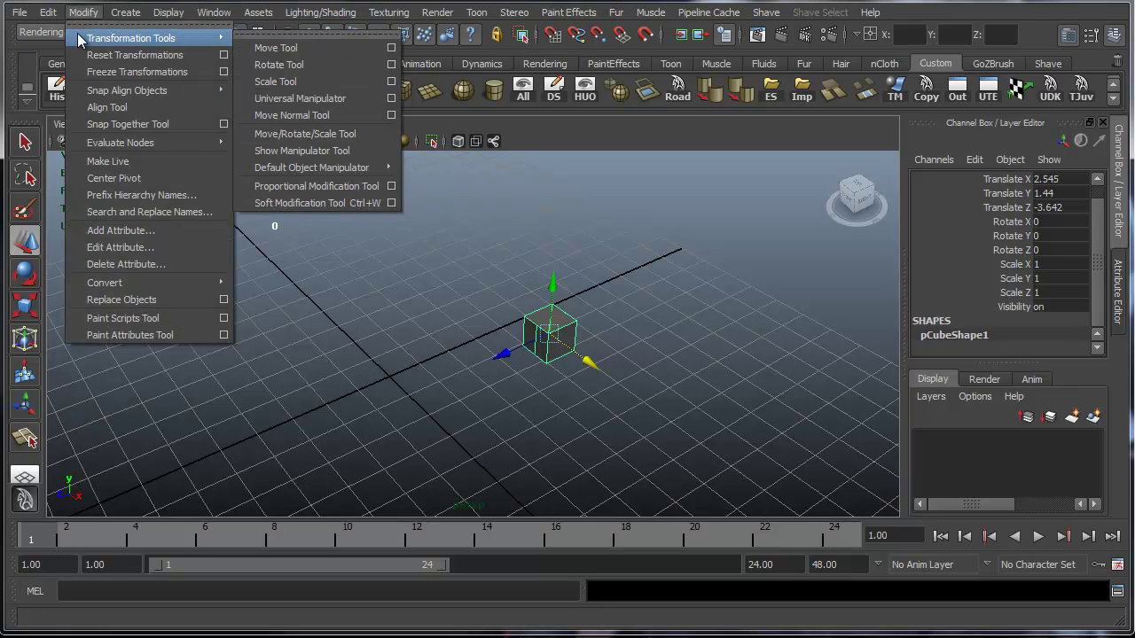
left_click(97, 77)
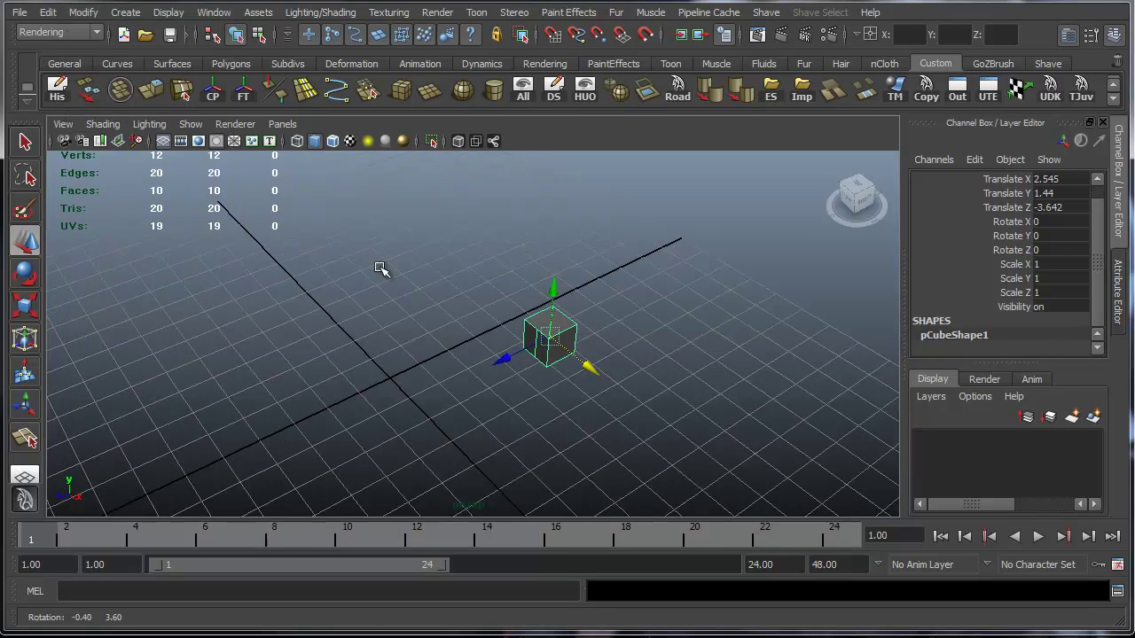
left_click(242, 87)
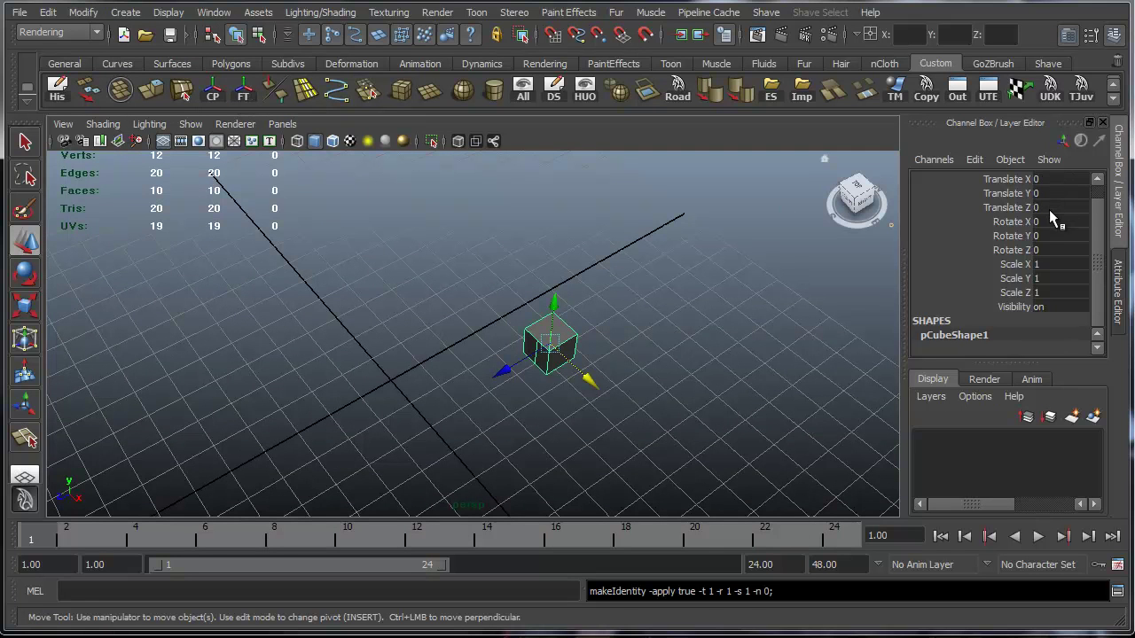
mouse_move(634, 311)
left_mouse_down("alt")
mouse_move(618, 282)
mouse_move(628, 253)
mouse_move(624, 294)
mouse_move(597, 332)
mouse_move(616, 331)
mouse_move(623, 324)
mouse_move(524, 282)
mouse_move(470, 282)
left_mouse_up("alt")
mouse_move(856, 233)
left_mouse_down("alt")
mouse_move(573, 346)
mouse_move(619, 329)
mouse_move(603, 362)
mouse_move(591, 304)
mouse_move(499, 284)
mouse_move(510, 283)
mouse_move(456, 309)
mouse_move(633, 292)
mouse_move(615, 307)
left_mouse_up("alt")
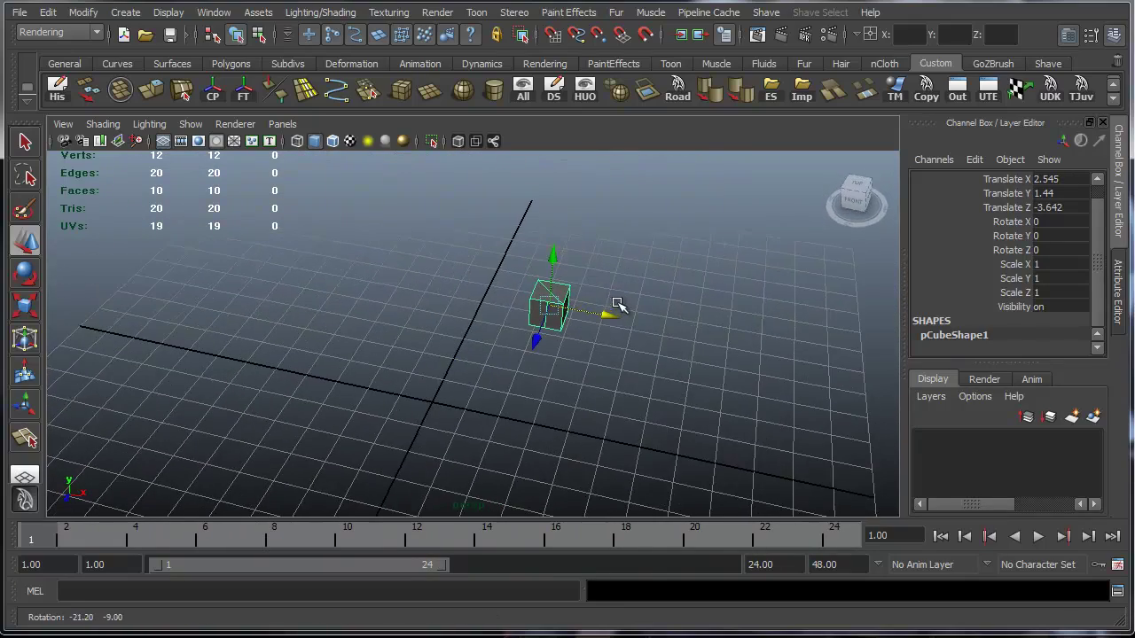
mouse_move(529, 282)
left_mouse_down("alt")
mouse_move(532, 314)
mouse_move(476, 367)
mouse_move(418, 357)
mouse_move(481, 292)
left_mouse_up("alt")
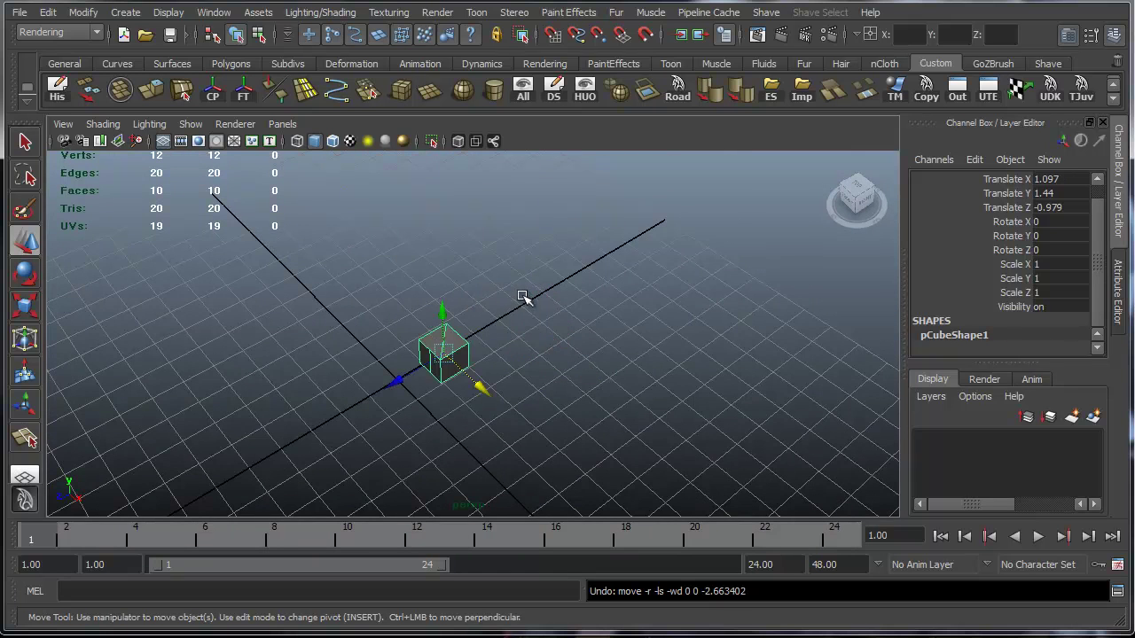
key("ctrl+z")
key("ctrl+z")
key("ctrl+z")
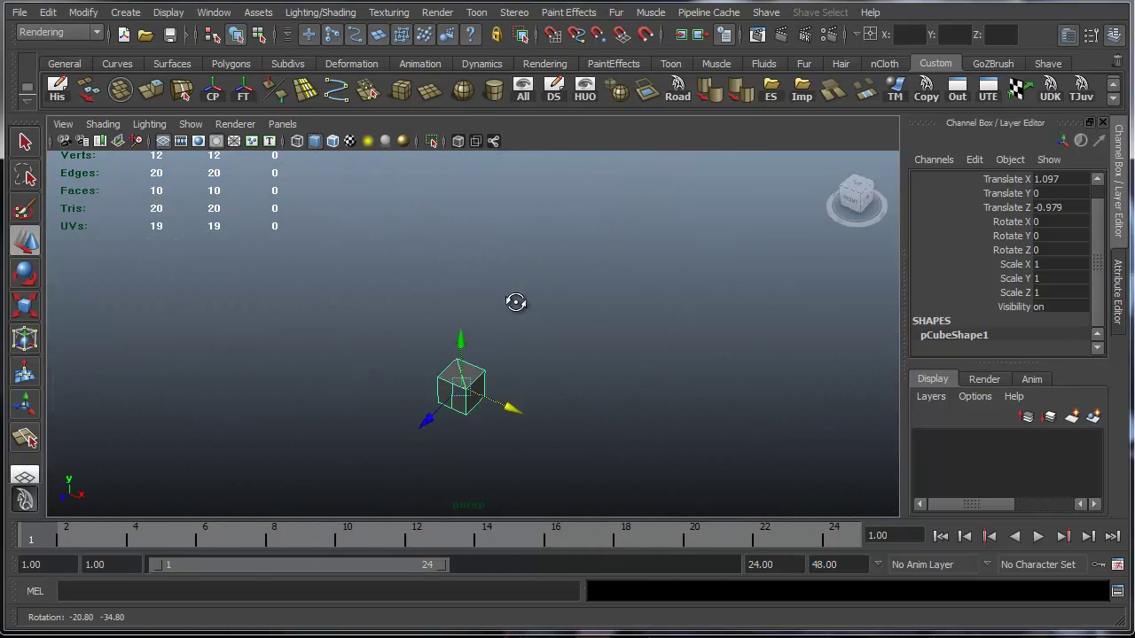
left_click_drag(510, 311, 501, 321, "alt")
Turn the viewport grid back on and dolly out to see more of it
left_click(168, 13)
left_click(182, 37)
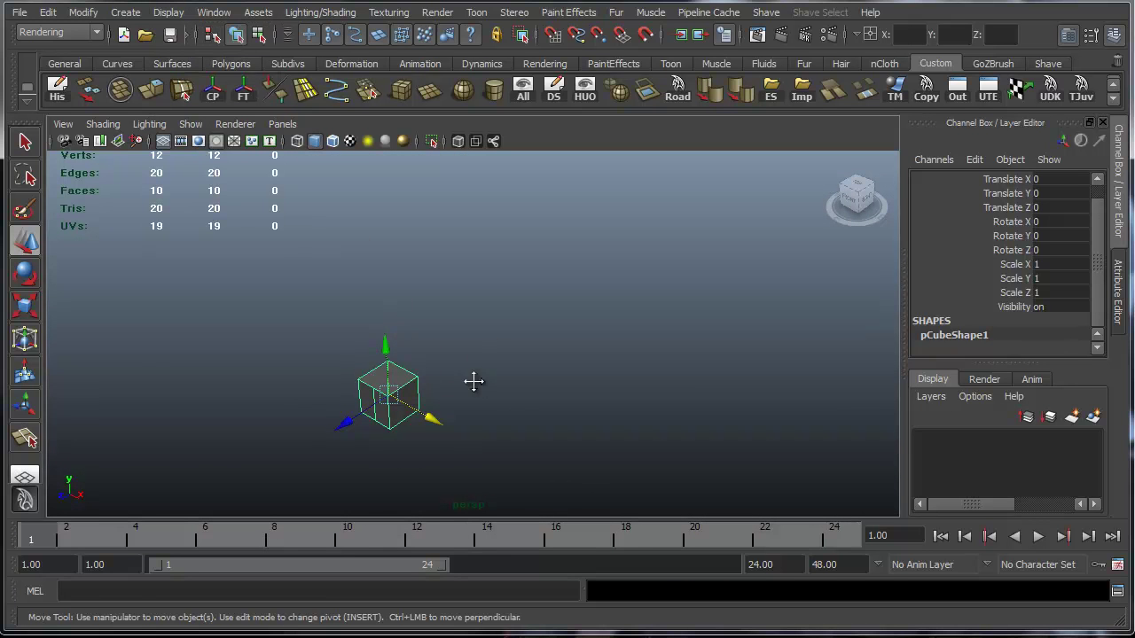
middle_click_drag(474, 386, 515, 288, "alt")
left_click(174, 12)
left_click(182, 38)
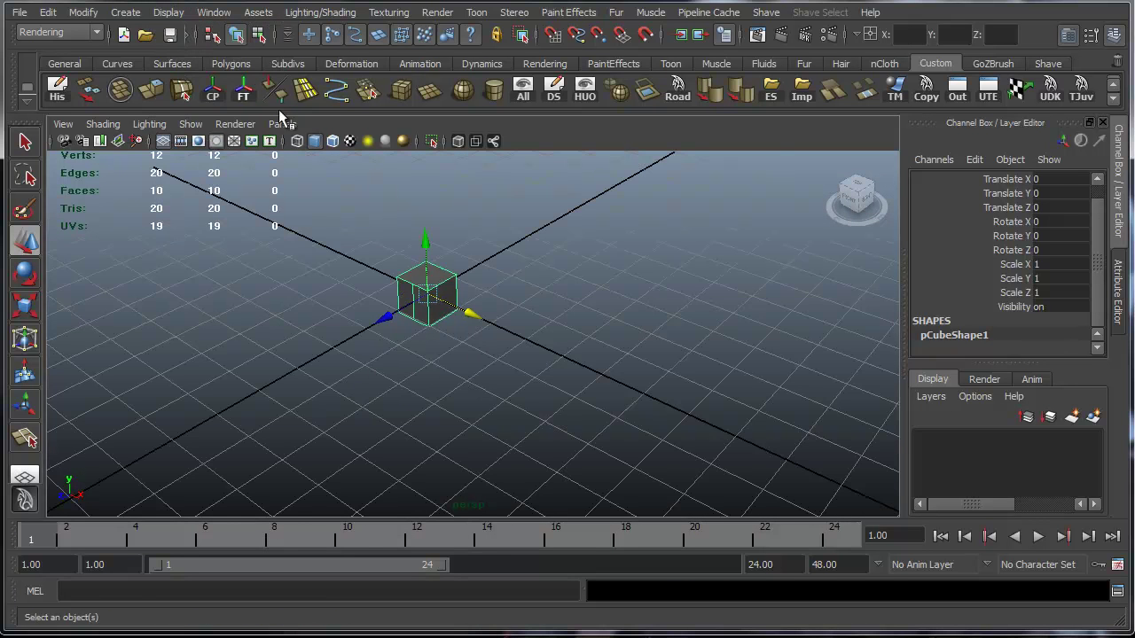
right_click_drag(455, 253, 386, 253, "alt")
mouse_move(387, 253)
left_mouse_down("alt")
mouse_move(480, 284)
mouse_move(431, 145)
left_mouse_up("alt")
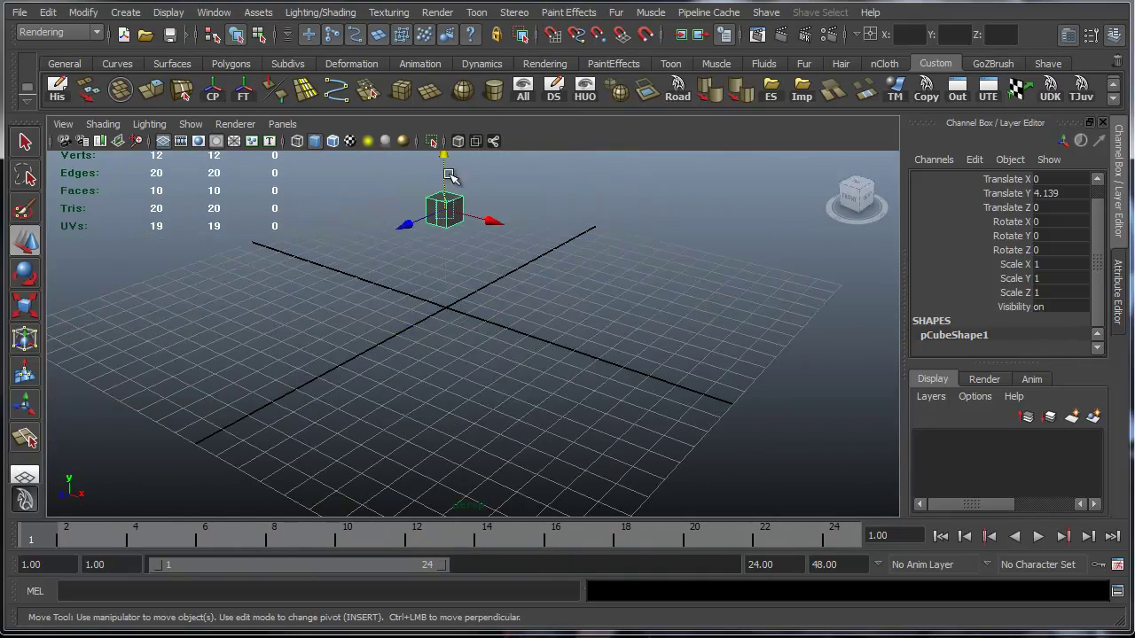
Raise the cube above the grid along Y and freeze its transforms
middle_click_drag(496, 235, 530, 253, "alt")
mouse_move(550, 220)
left_mouse_down("alt")
mouse_move(494, 258)
mouse_move(539, 218)
mouse_move(488, 301)
mouse_move(519, 215)
mouse_move(446, 261)
mouse_move(476, 228)
mouse_move(479, 275)
left_mouse_up("alt")
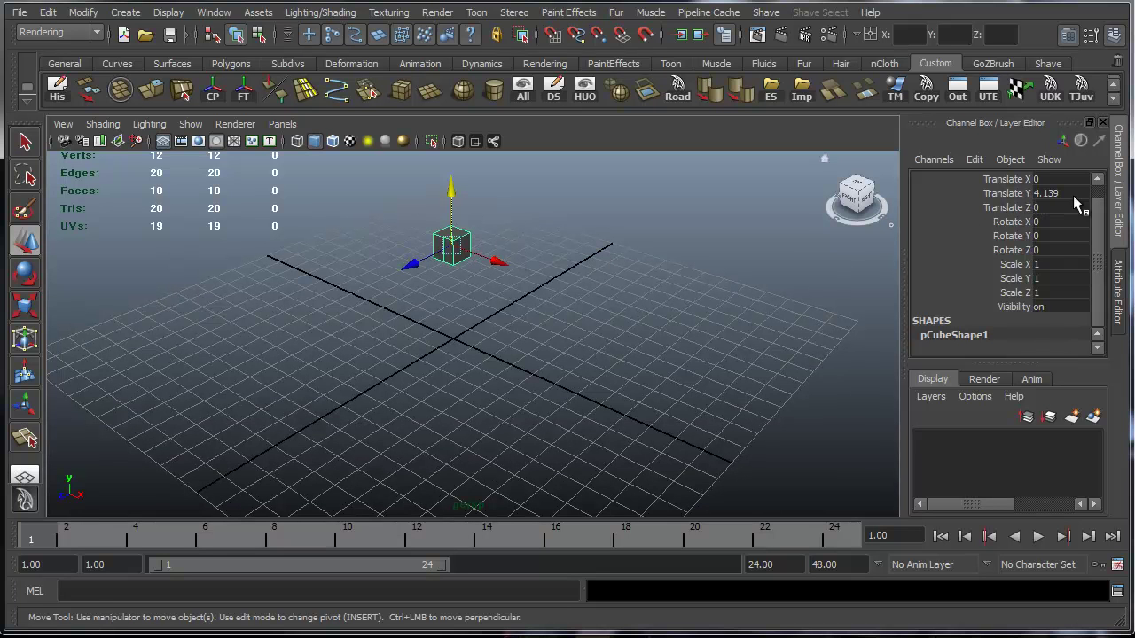
mouse_move(638, 266)
left_mouse_down("alt")
mouse_move(558, 271)
mouse_move(634, 260)
mouse_move(615, 286)
left_mouse_up("alt")
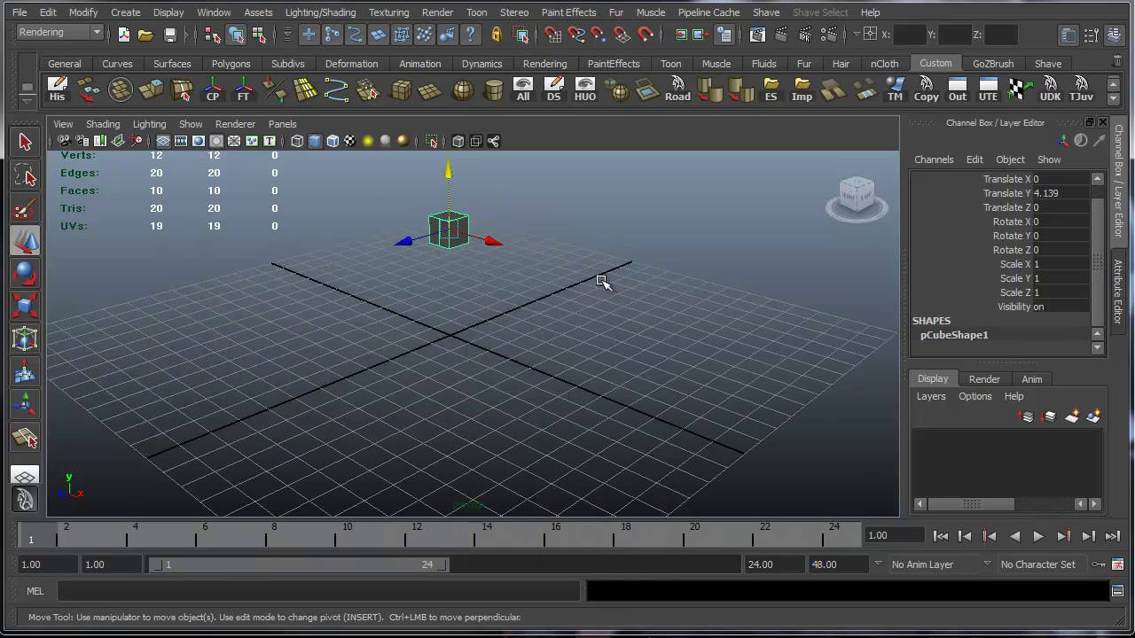
left_click(246, 94)
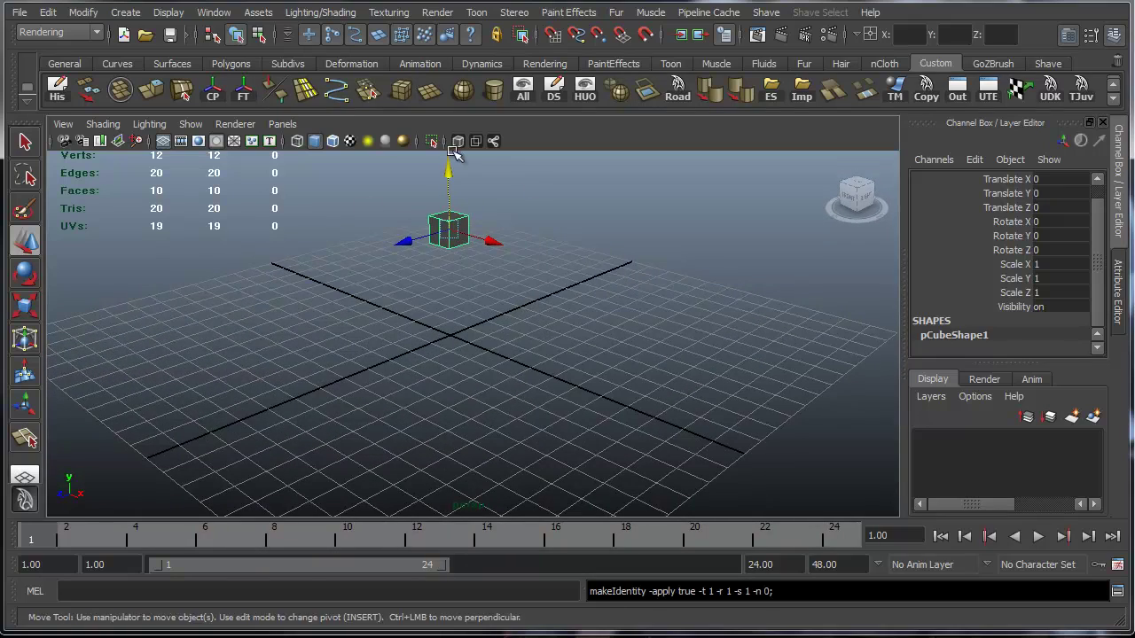
mouse_move(600, 223)
left_mouse_down("alt")
mouse_move(583, 282)
mouse_move(600, 240)
left_mouse_up("alt")
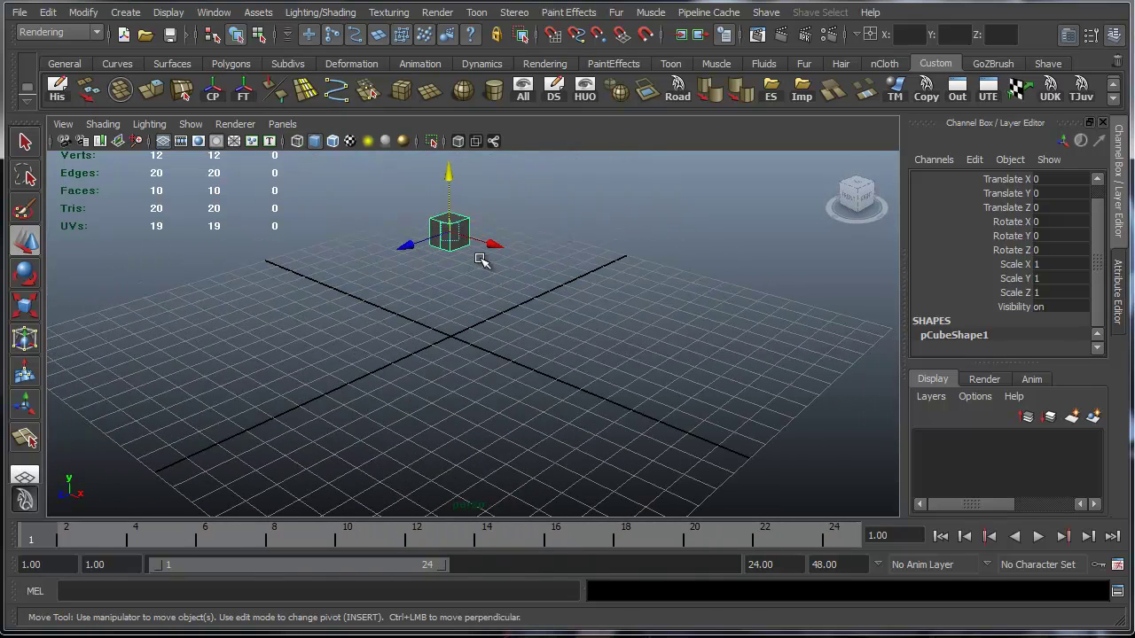
Add a second polygon cube at the origin below the raised one
left_click(398, 95)
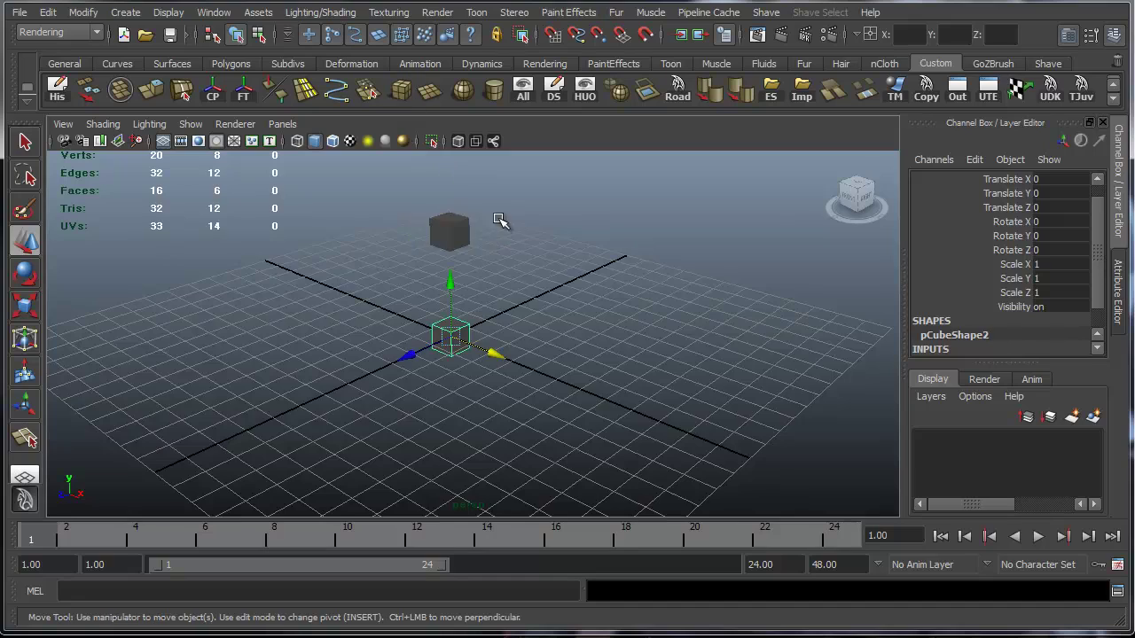
left_click_drag(503, 223, 499, 282, "alt")
mouse_move(451, 309)
left_mouse_down("alt")
mouse_move(511, 278)
mouse_move(559, 376)
left_mouse_up("alt")
left_click(520, 304)
key("ctrl+z")
left_click(448, 249)
mouse_move(448, 248)
left_mouse_down("alt")
mouse_move(497, 262)
mouse_move(487, 248)
mouse_move(537, 254)
mouse_move(611, 311)
mouse_move(523, 239)
mouse_move(477, 267)
mouse_move(499, 279)
left_mouse_up("alt")
right_click_drag(500, 278, 520, 271, "alt")
left_click_drag(514, 278, 482, 294, "alt")
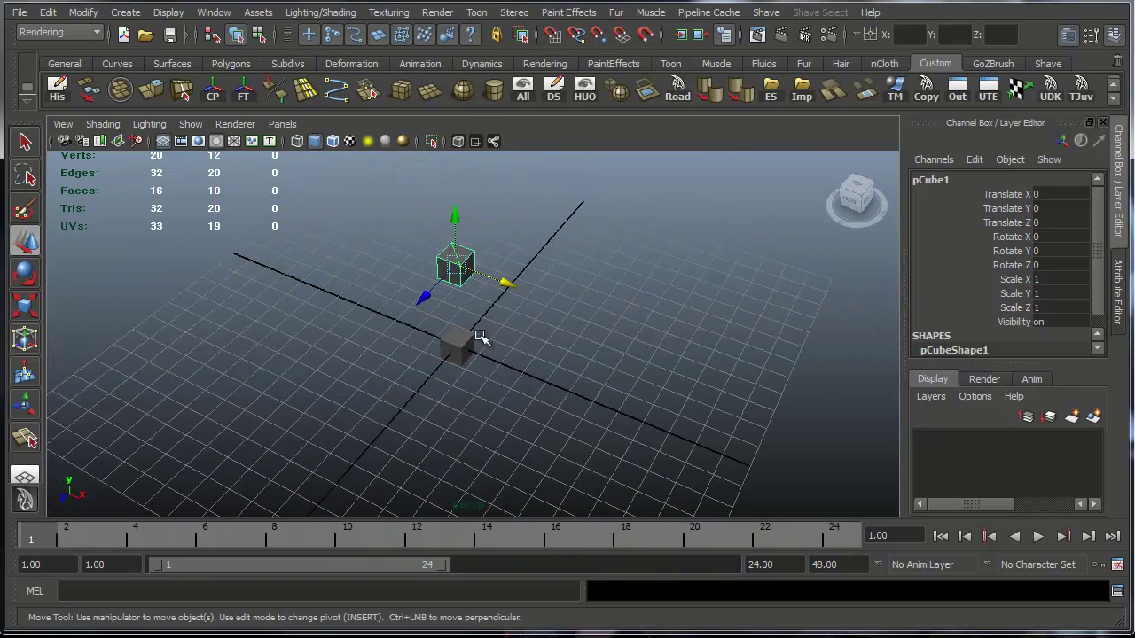
Create pSphere1, move it out along X to 5.881, and freeze its transforms
left_click(456, 91)
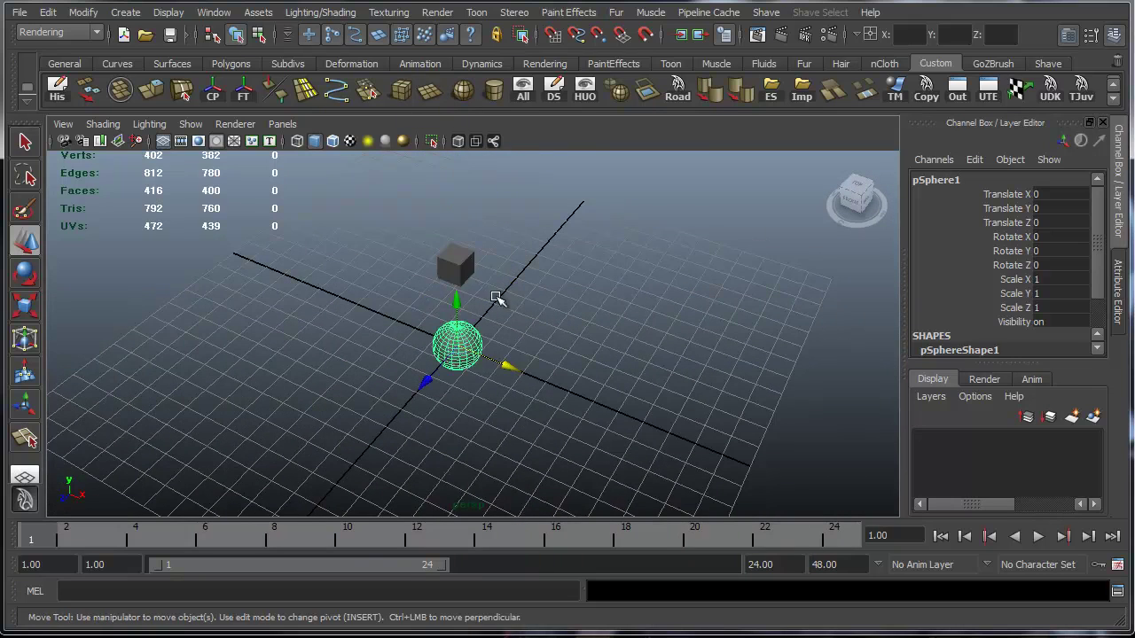
mouse_move(512, 367)
left_mouse_down()
mouse_move(642, 413)
mouse_move(664, 260)
mouse_move(603, 283)
mouse_move(612, 287)
mouse_move(580, 332)
mouse_move(626, 292)
left_mouse_up()
left_click(244, 96)
mouse_move(682, 363)
left_mouse_down("alt")
mouse_move(742, 304)
mouse_move(772, 293)
mouse_move(754, 342)
mouse_move(654, 314)
mouse_move(601, 270)
left_mouse_up("alt")
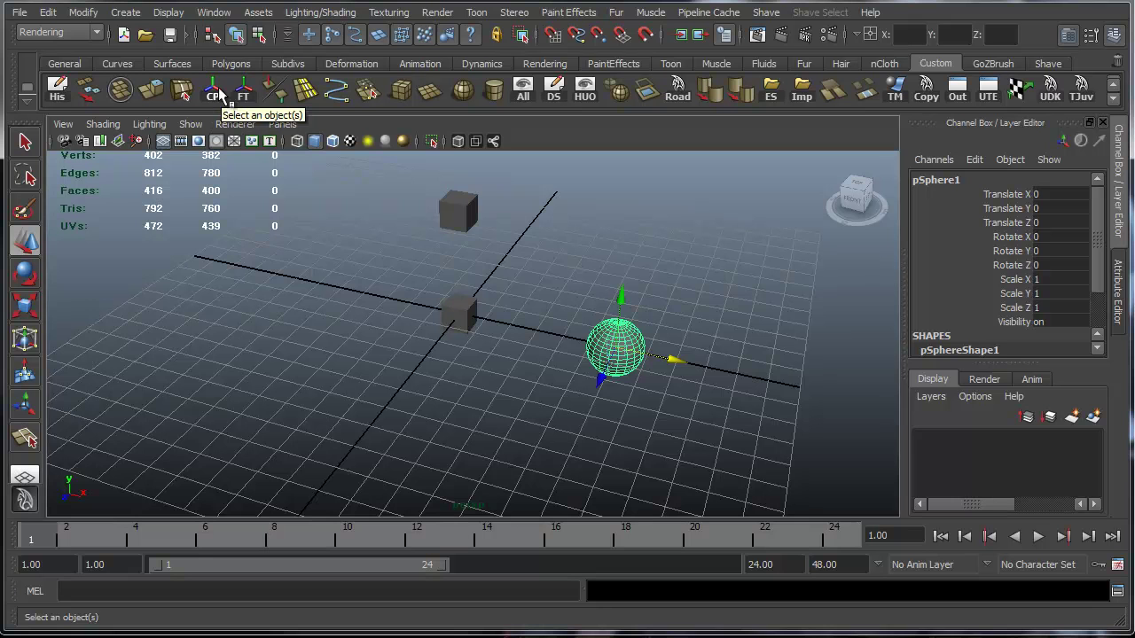
Combine the origin cube and the sphere into one mesh, polySurface1
left_click_drag(553, 314, 528, 319, "alt")
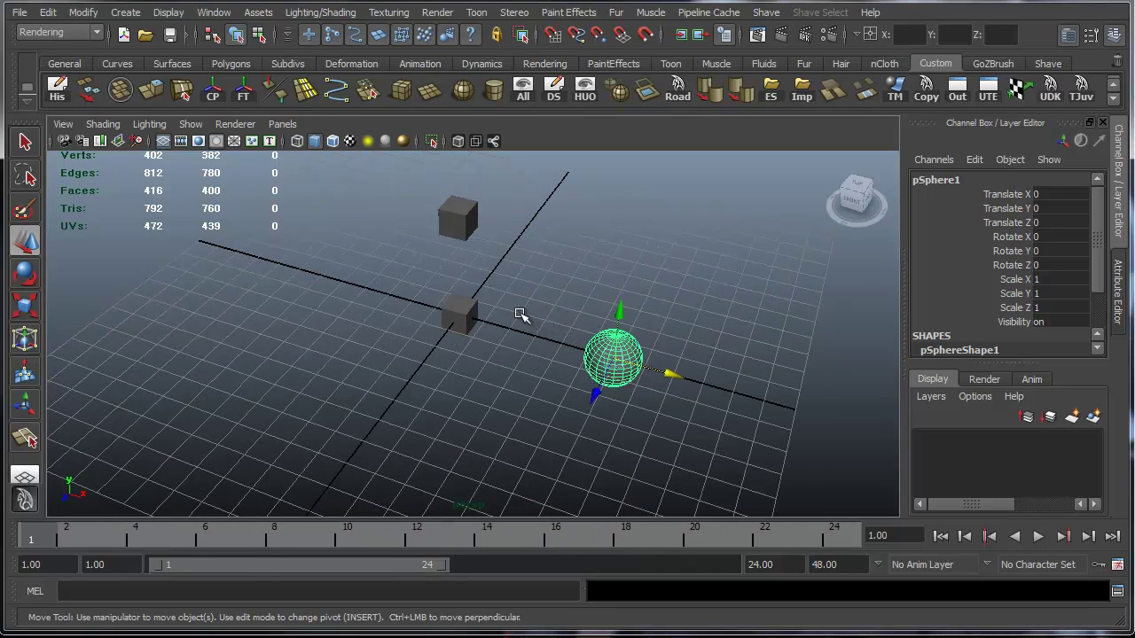
left_click(460, 224)
left_click(464, 311)
left_click(639, 367, "shift")
mouse_move(499, 257)
left_mouse_down("alt")
mouse_move(532, 233)
mouse_move(420, 289)
left_mouse_up("alt")
left_click(120, 88)
Centre the pivot on the combined polySurface1 mesh
left_click_drag(492, 226, 476, 304, "alt")
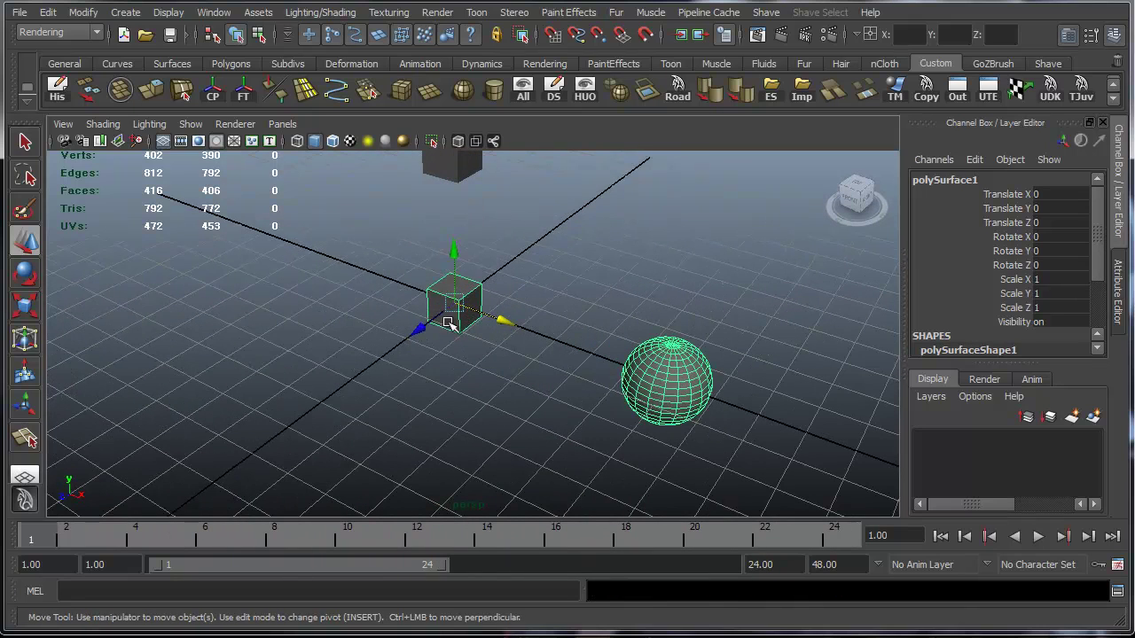
left_click_drag(446, 326, 449, 301, "alt")
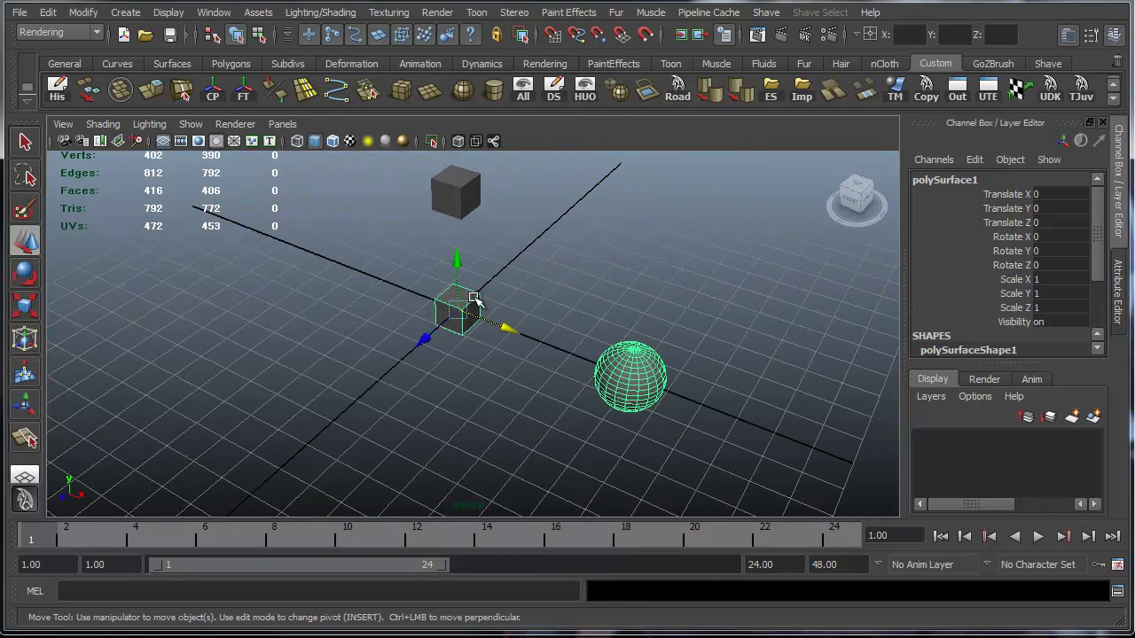
left_click_drag(458, 288, 459, 275)
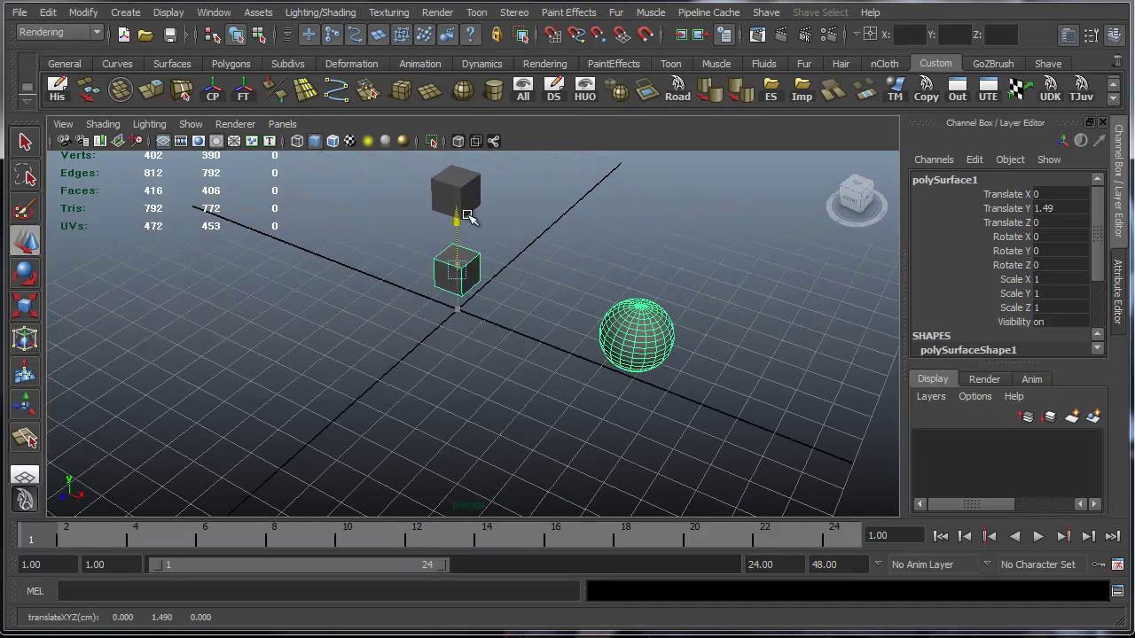
key("ctrl+z")
left_click(215, 95)
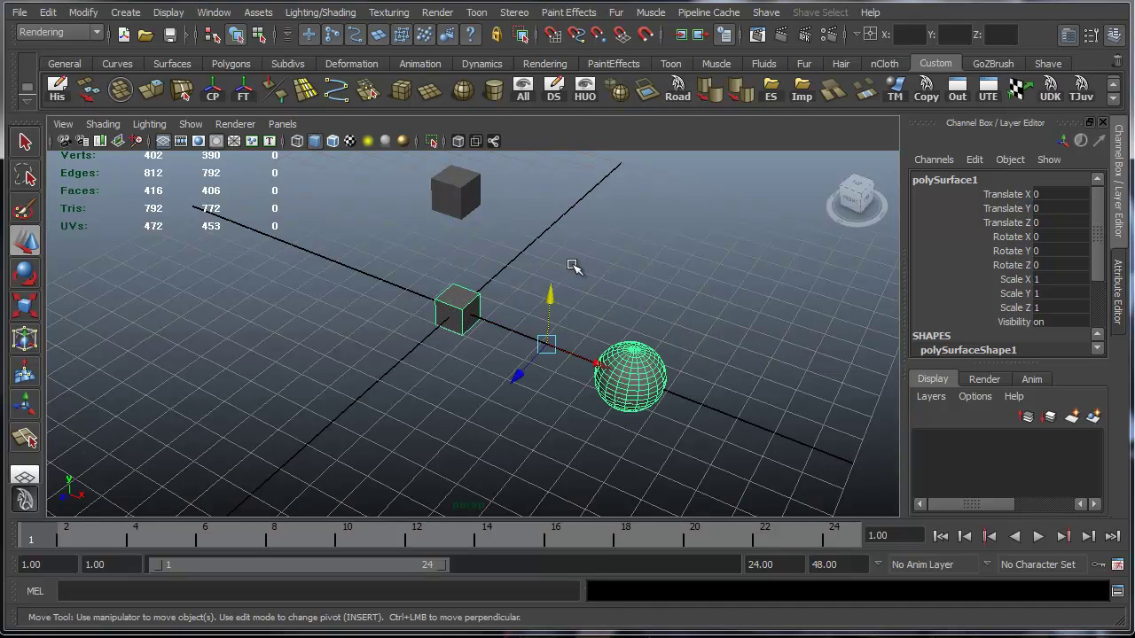
Move polySurface1 along X and Z across the grid and freeze its transforms
mouse_move(545, 330)
left_mouse_down("alt")
mouse_move(644, 278)
mouse_move(660, 330)
left_mouse_up("alt")
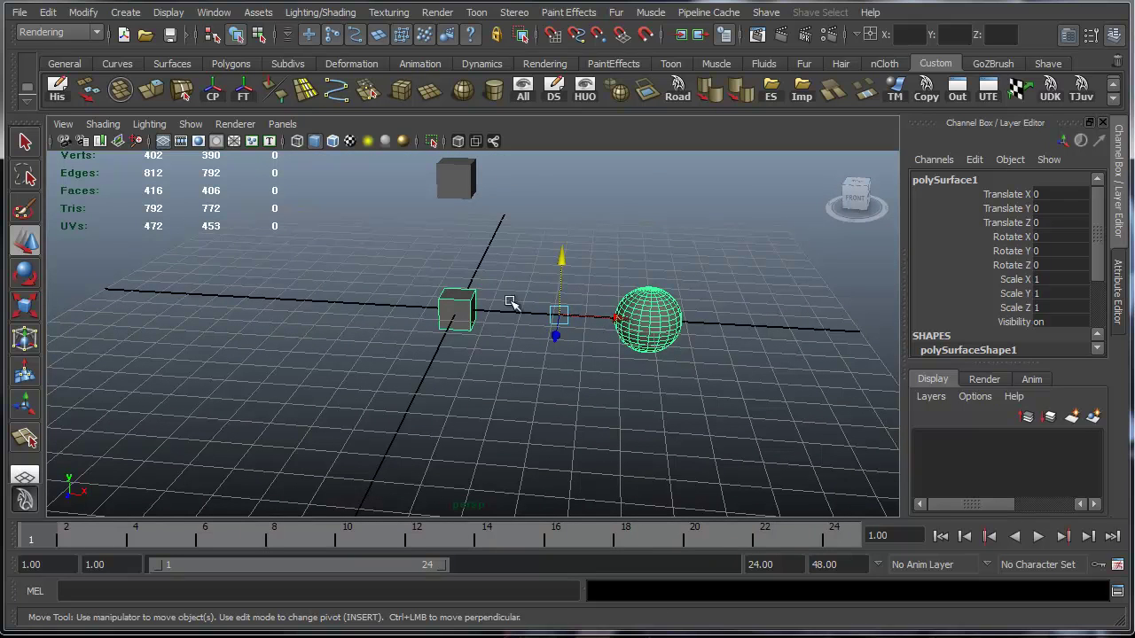
mouse_move(565, 302)
left_mouse_down("alt")
mouse_move(532, 325)
mouse_move(578, 329)
left_mouse_up("alt")
mouse_move(578, 329)
right_mouse_down("alt")
mouse_move(550, 284)
mouse_move(428, 248)
mouse_move(568, 319)
mouse_move(586, 346)
right_mouse_up("alt")
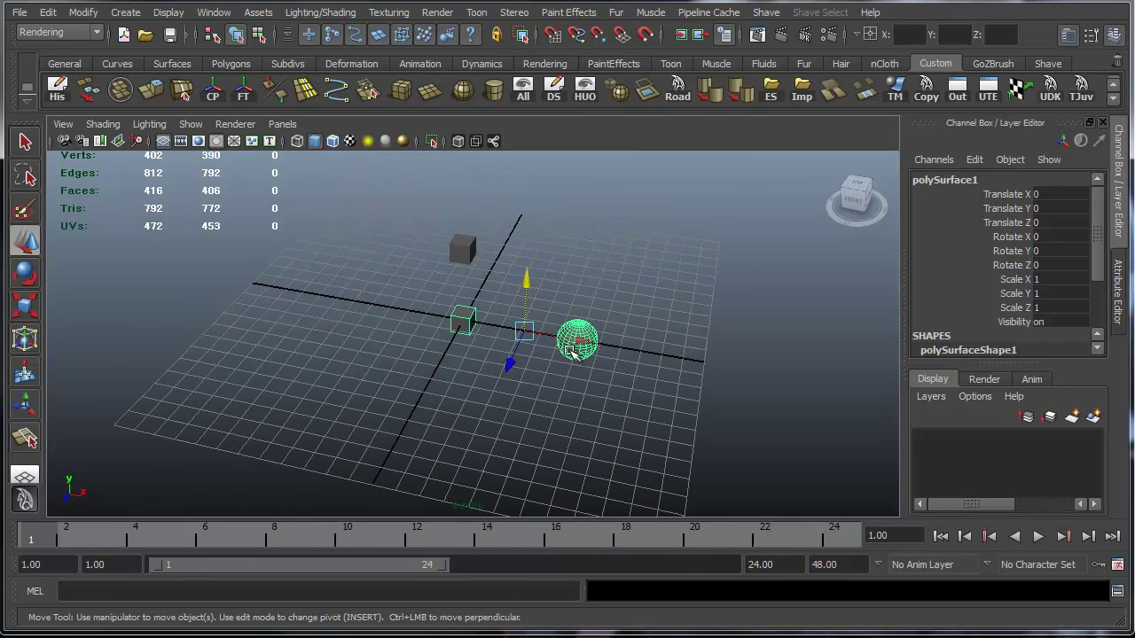
left_click_drag(573, 347, 734, 379)
mouse_move(677, 401)
left_mouse_down()
mouse_move(692, 329)
mouse_move(681, 340)
left_mouse_up()
left_click_drag(679, 342, 461, 273)
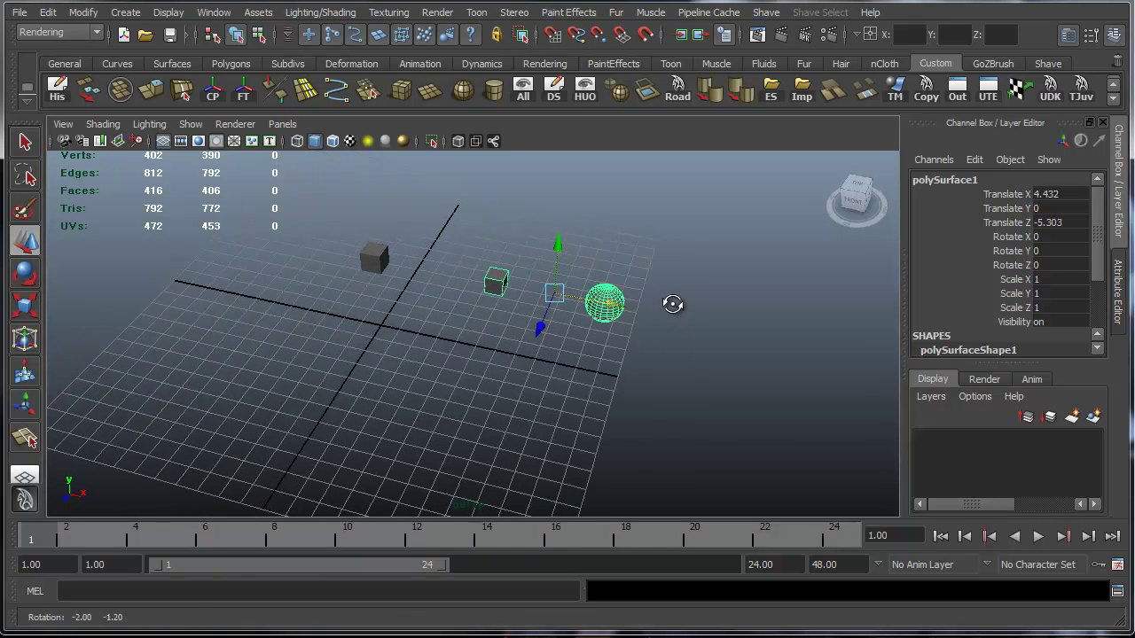
left_click(246, 92)
mouse_move(468, 254)
left_mouse_down("alt")
mouse_move(597, 304)
mouse_move(540, 299)
left_mouse_up("alt")
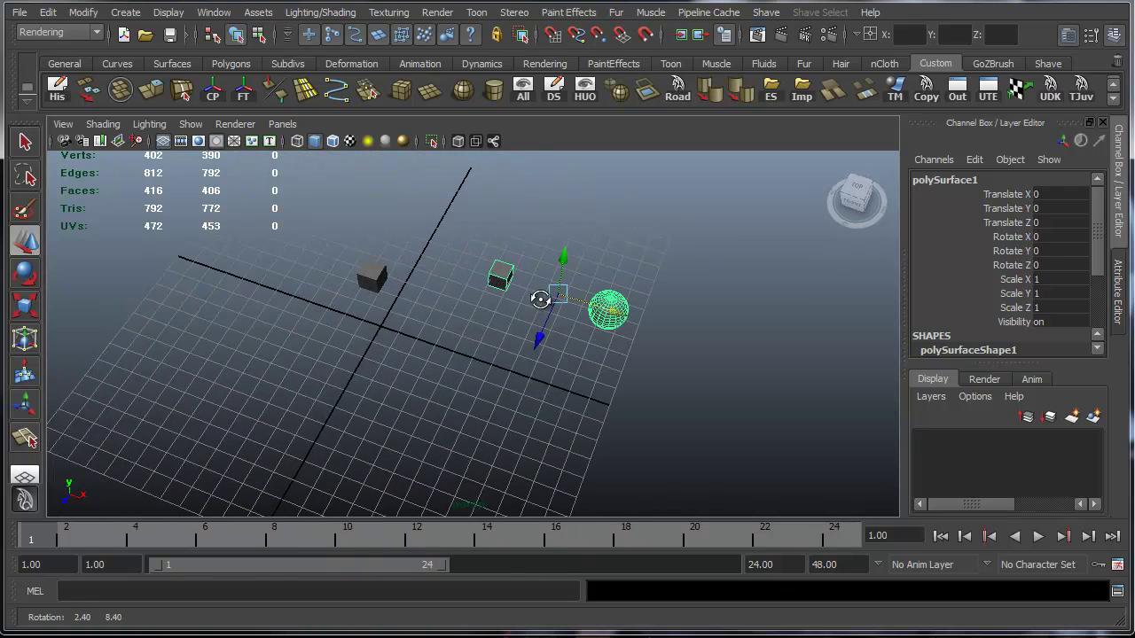
Combine the raised cube pCube1 with polySurface1 into a single mesh, polySurface2
left_click(380, 280)
left_click_drag(379, 281, 472, 285, "alt")
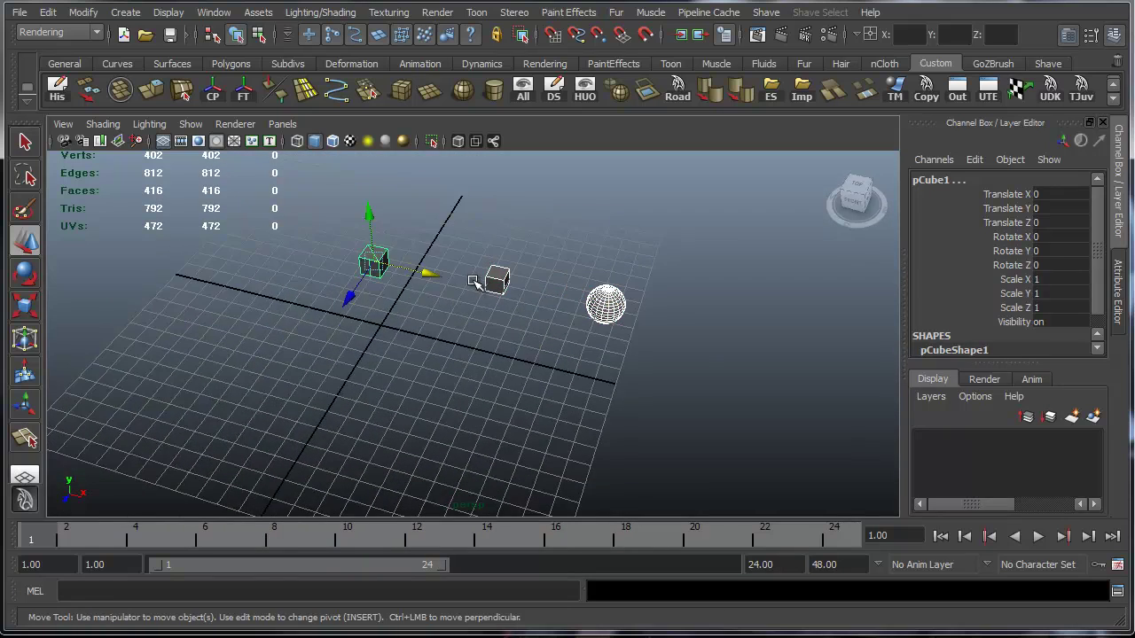
left_click(124, 91)
mouse_move(523, 286)
left_mouse_down("alt")
mouse_move(544, 292)
mouse_move(498, 288)
left_mouse_up("alt")
scroll(437, 316, "up", 2)
scroll(516, 253, "up", 1)
mouse_move(433, 333)
left_mouse_down("alt")
mouse_move(426, 355)
mouse_move(387, 340)
left_mouse_up("alt")
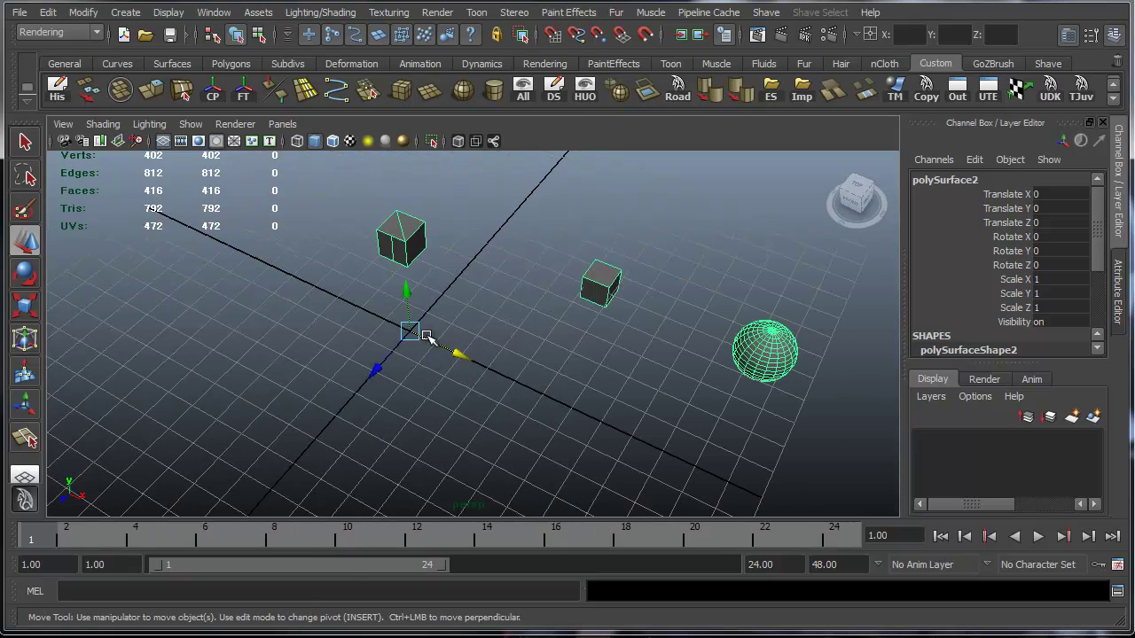
scroll(437, 317, "down", 2)
scroll(443, 306, "down", 1)
scroll(497, 297, "down", 1)
scroll(470, 291, "down", 2)
left_click_drag(470, 290, 479, 287, "alt")
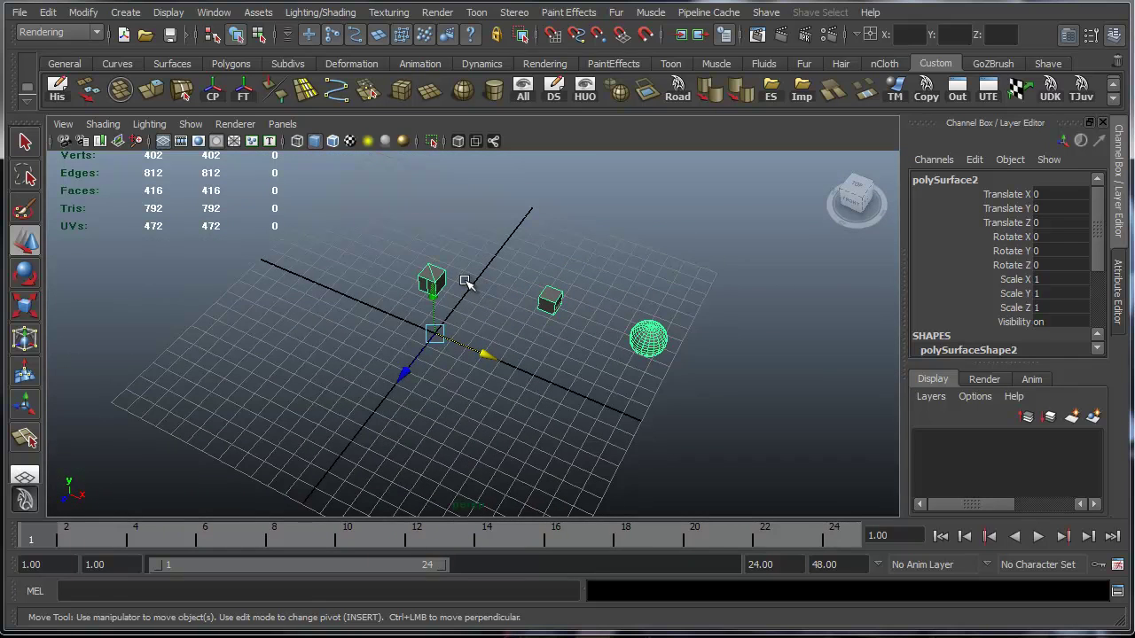